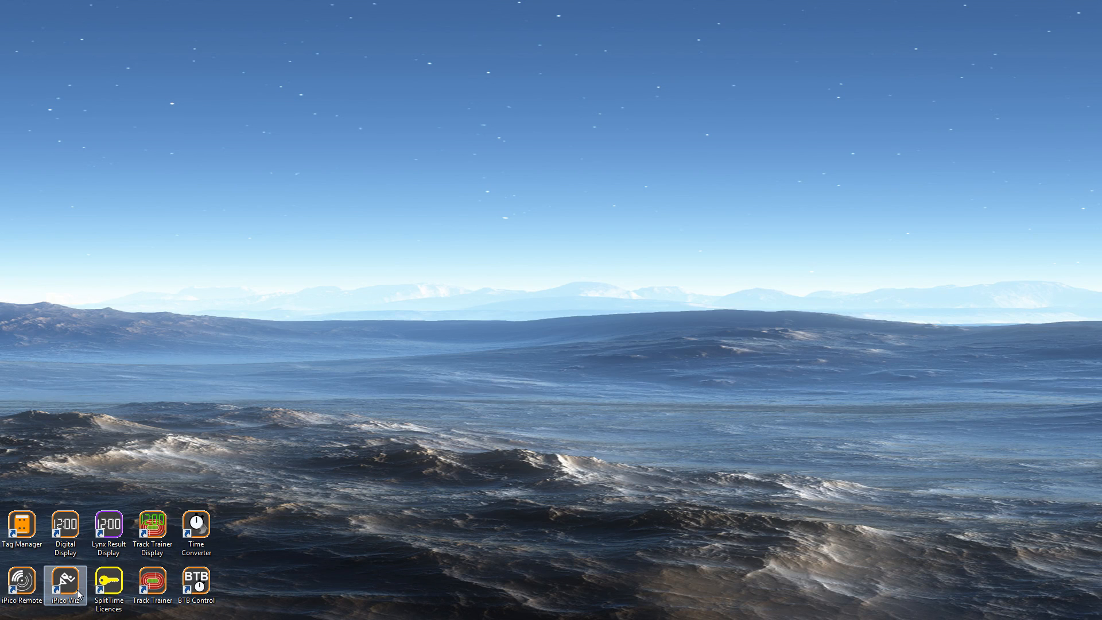
- Launch iPico Wiz and hide the event status summary panel
double_click(78, 594)
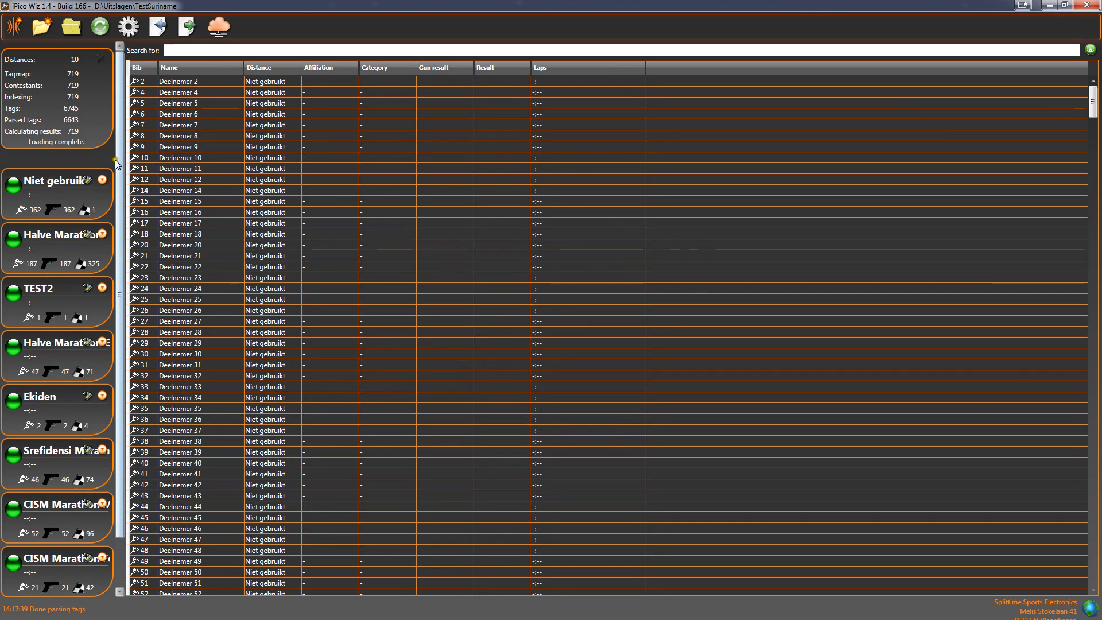
click(99, 60)
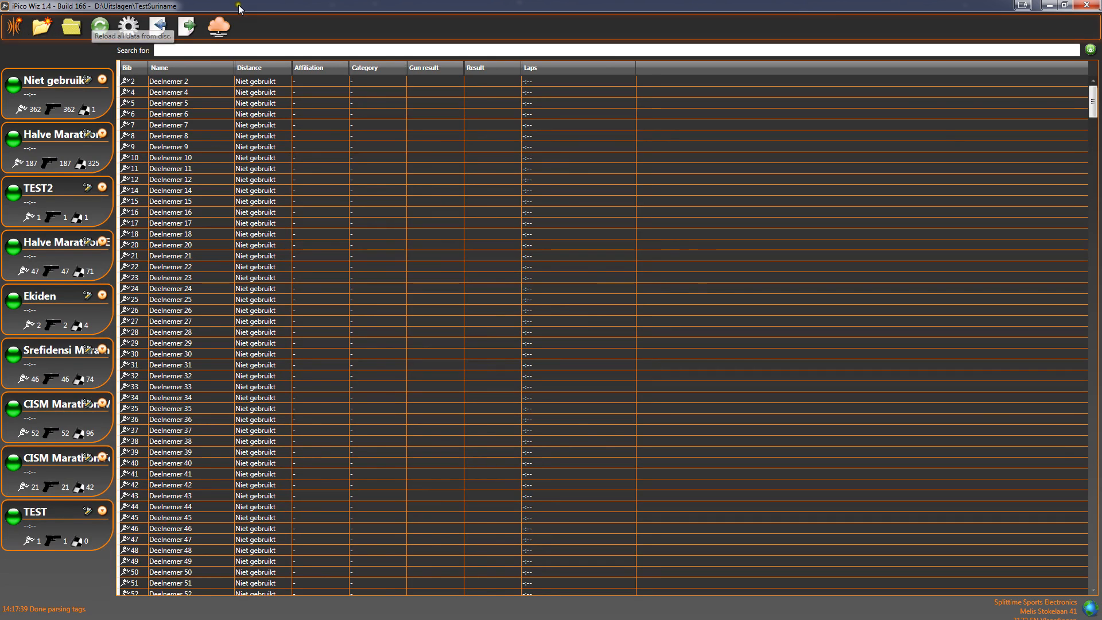
- Start a new event and name it TestRace
click(46, 26)
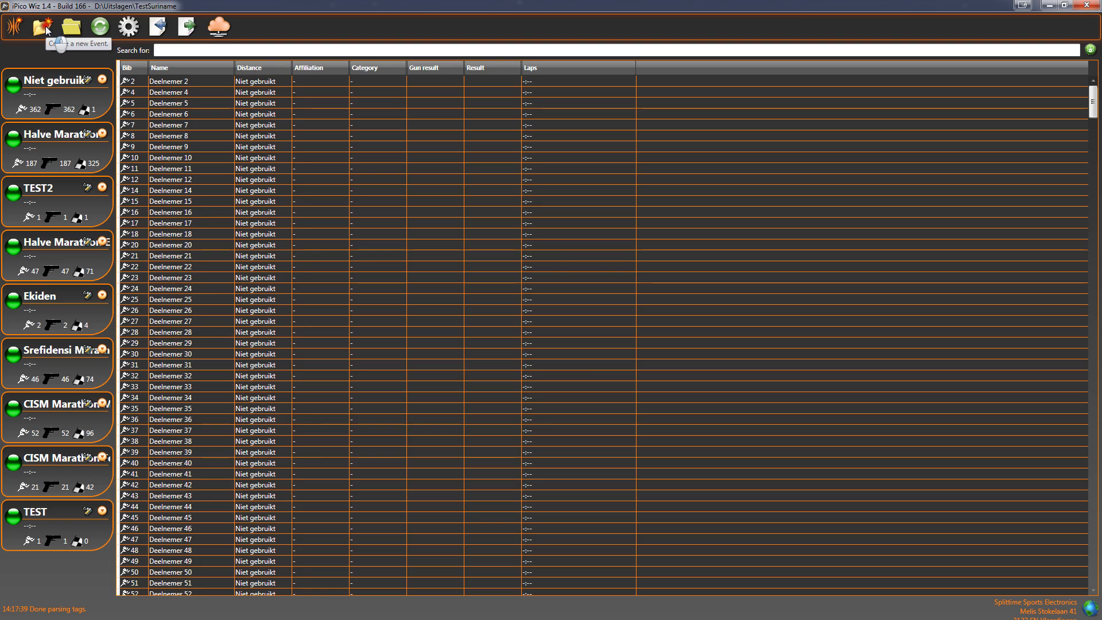
click(542, 281)
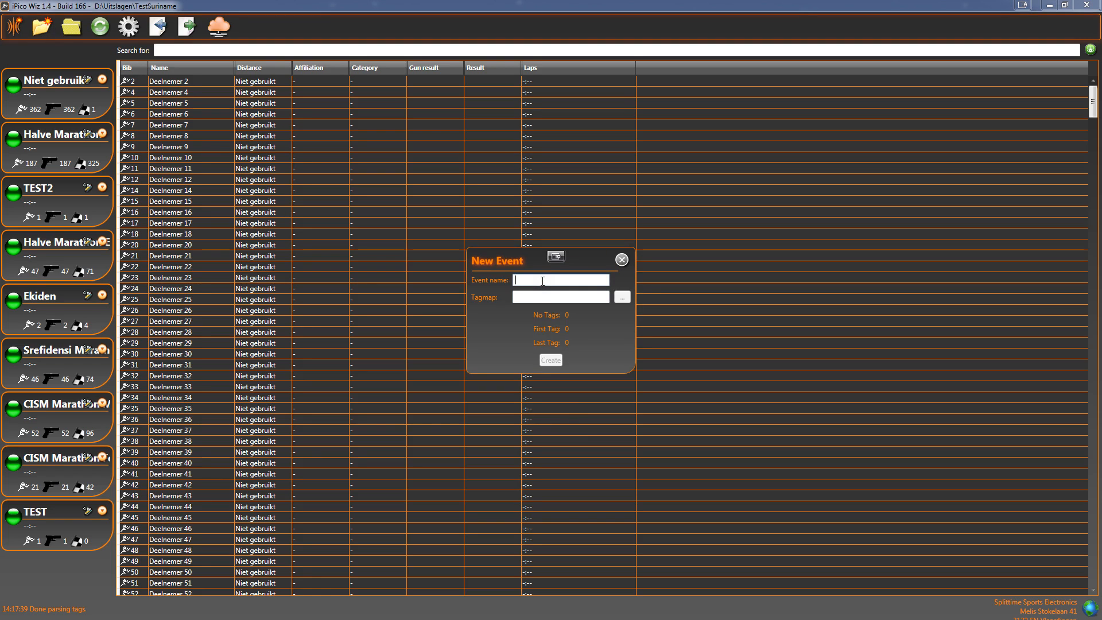
text(TestRace)
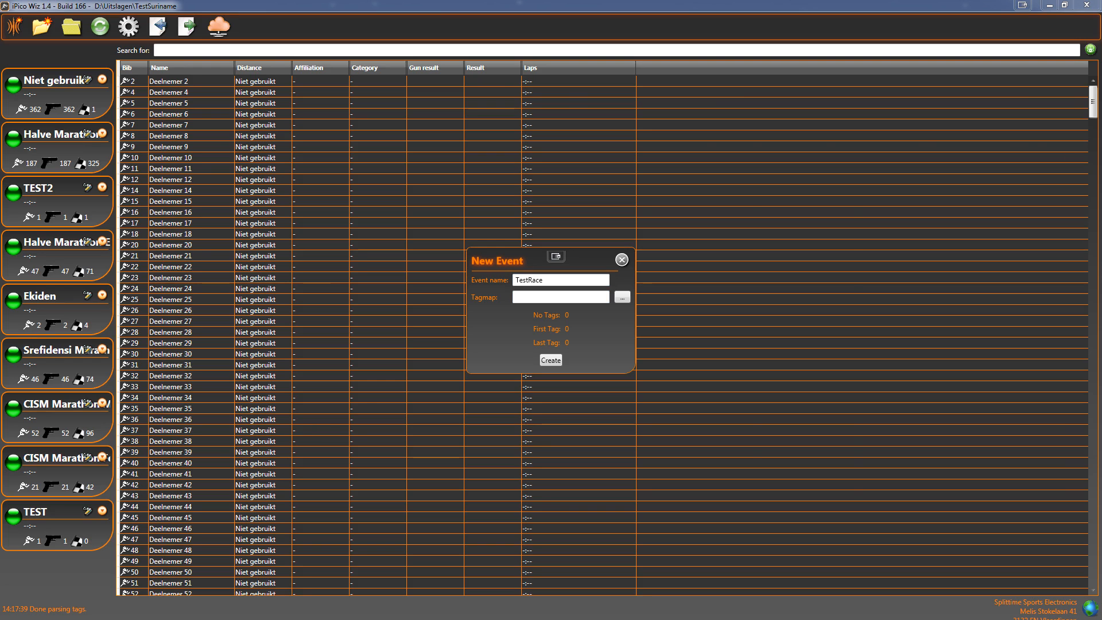
- Inspect the contents of the TagMap.txt file in Notepad, then close it
drag(1101, 140, 411, 159)
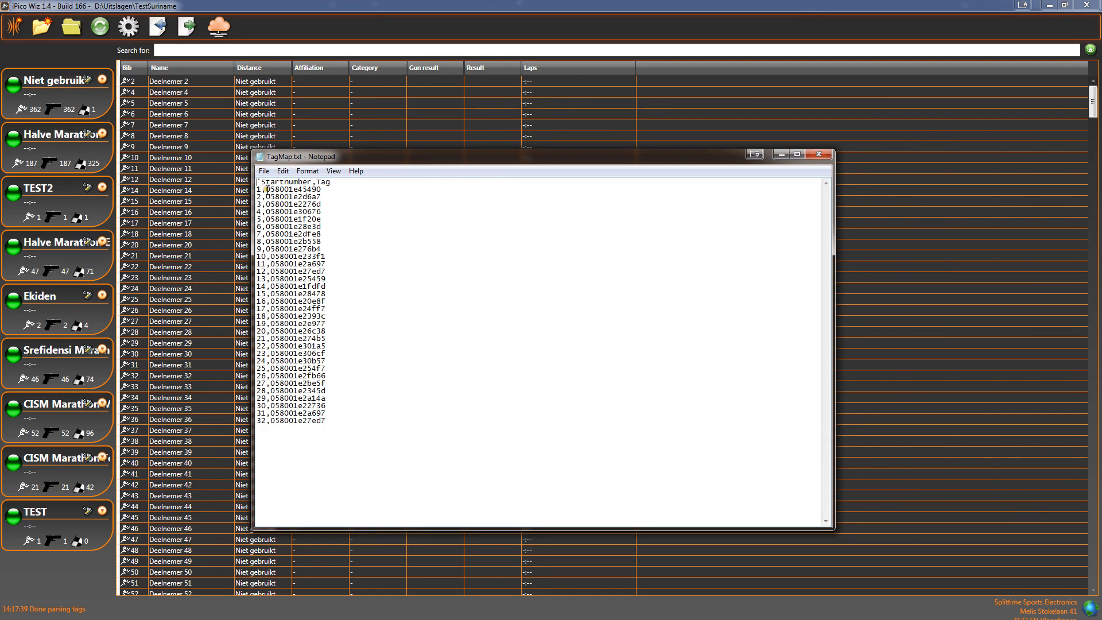
click(817, 155)
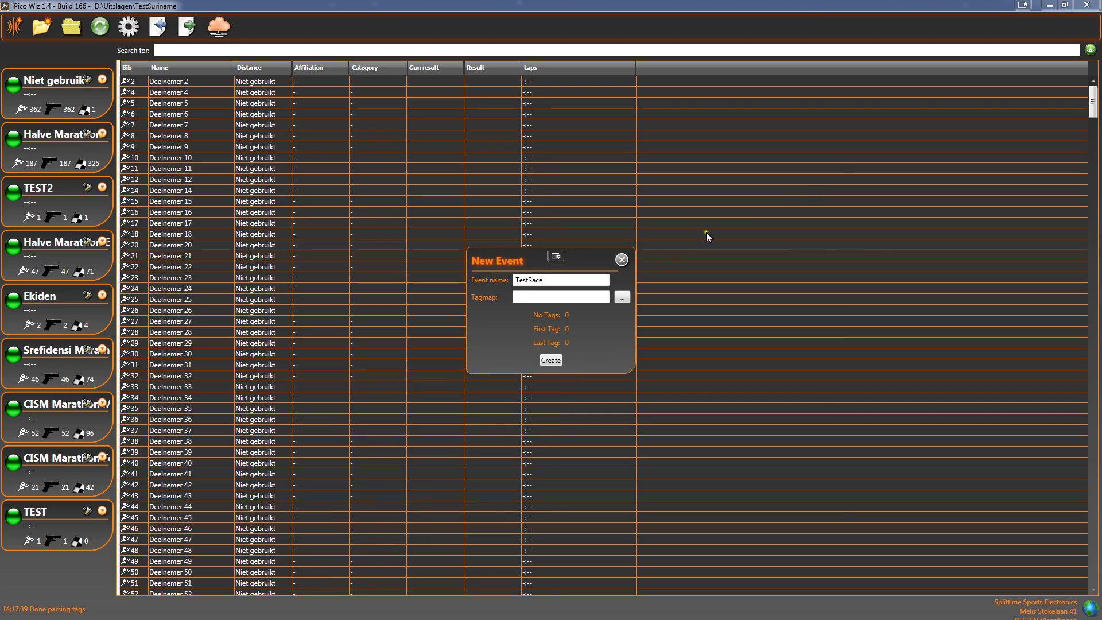
- Load TagMap.txt as the event's tag map and create the event
click(622, 297)
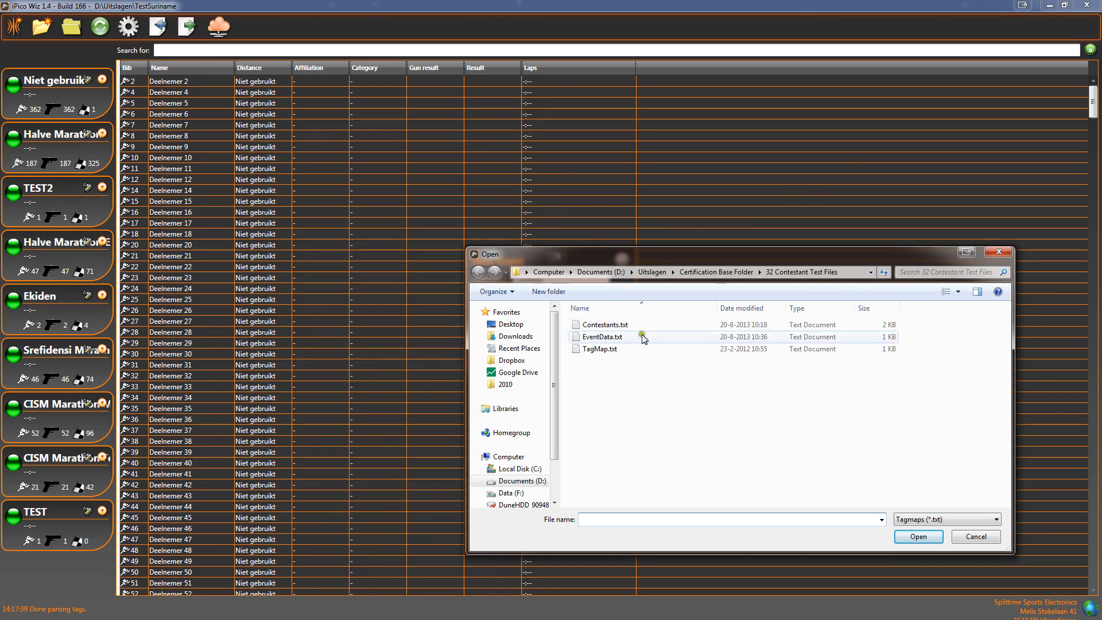
double_click(608, 350)
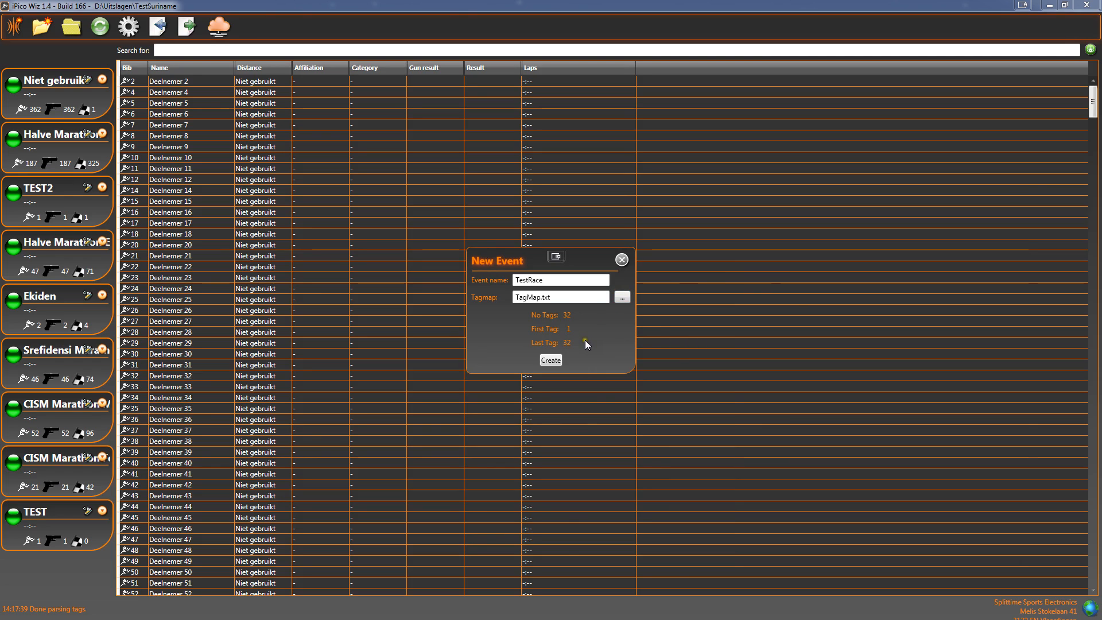
click(561, 360)
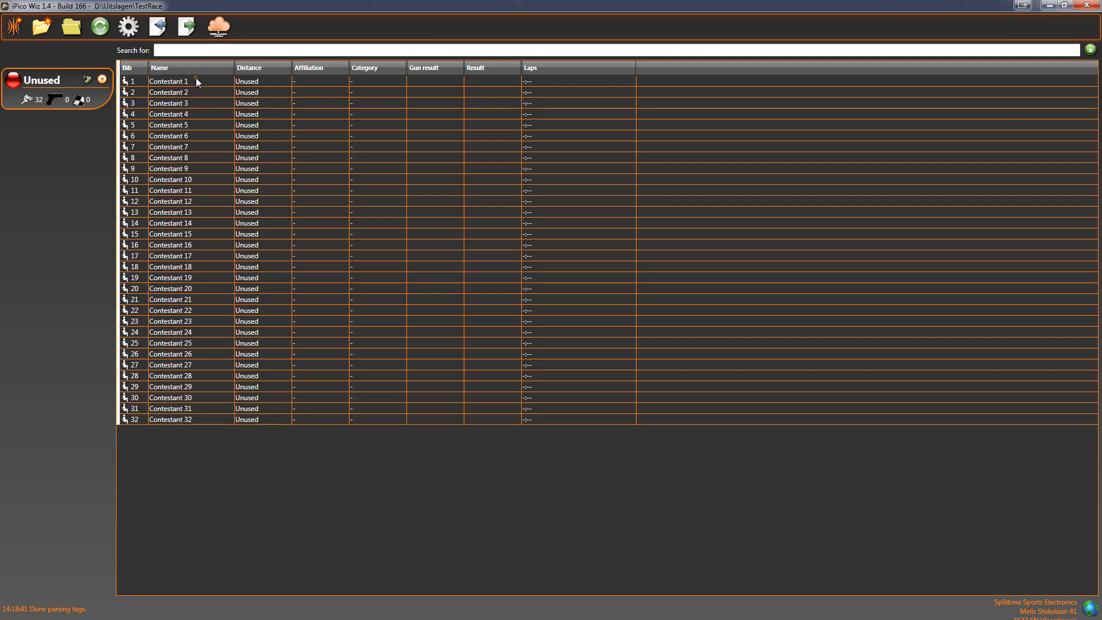
- Import contestants of type Contestants (Excel), choosing the file Deelnemers.xls
click(160, 29)
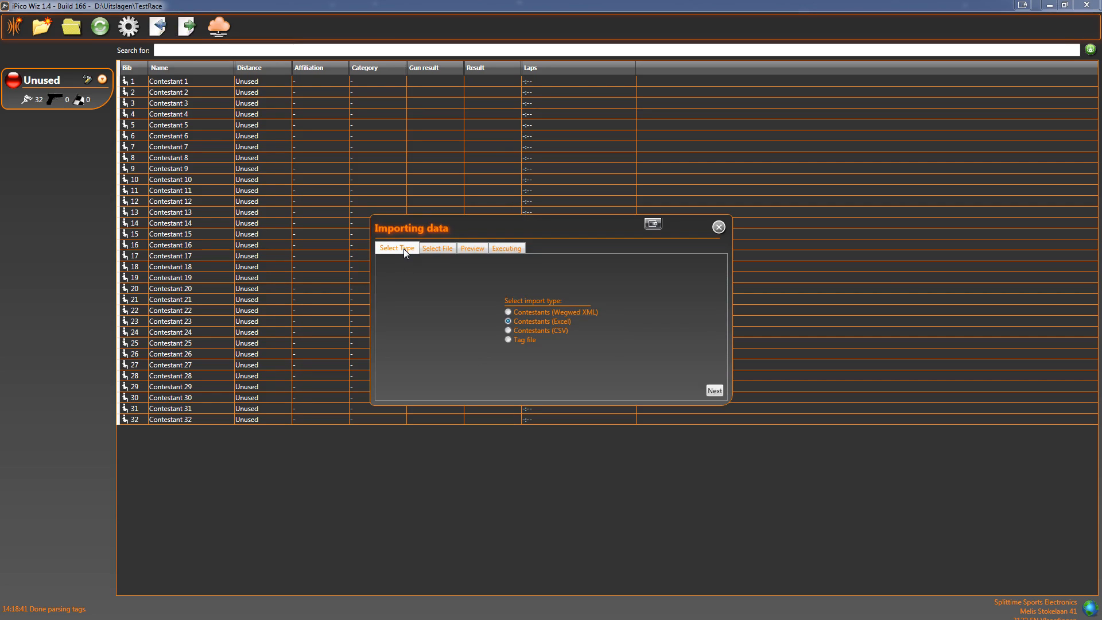
drag(415, 237, 390, 226)
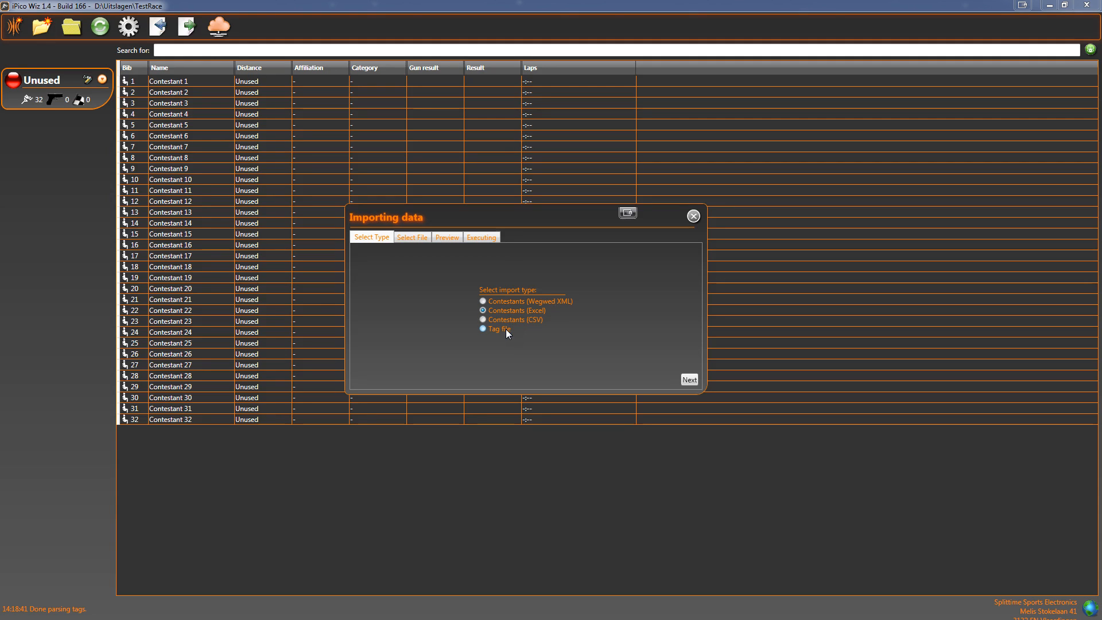
click(688, 380)
click(586, 314)
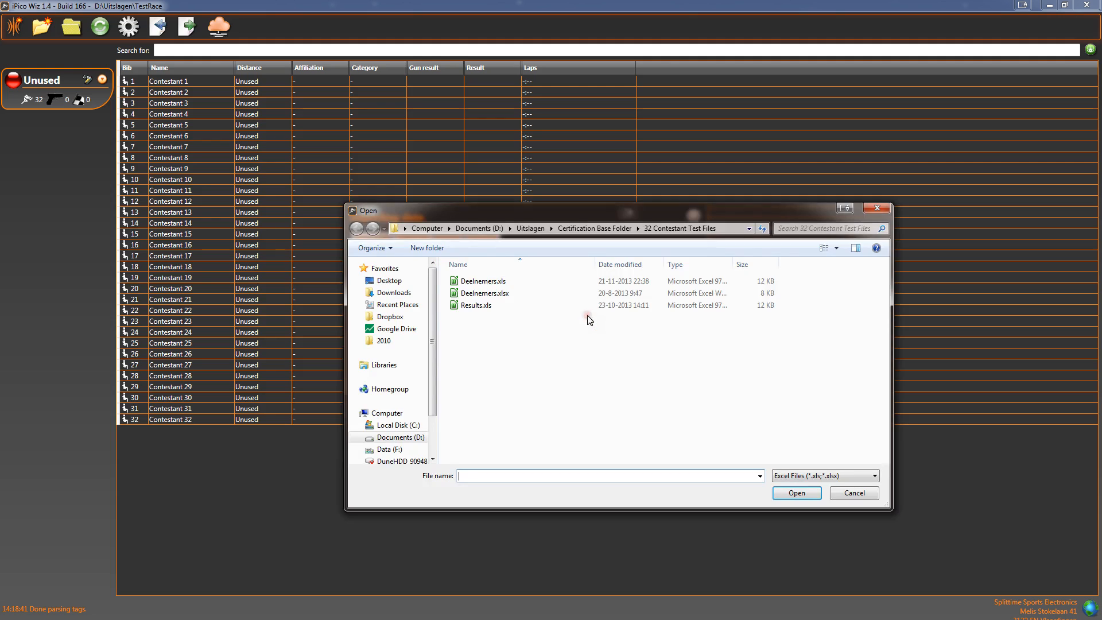
click(513, 285)
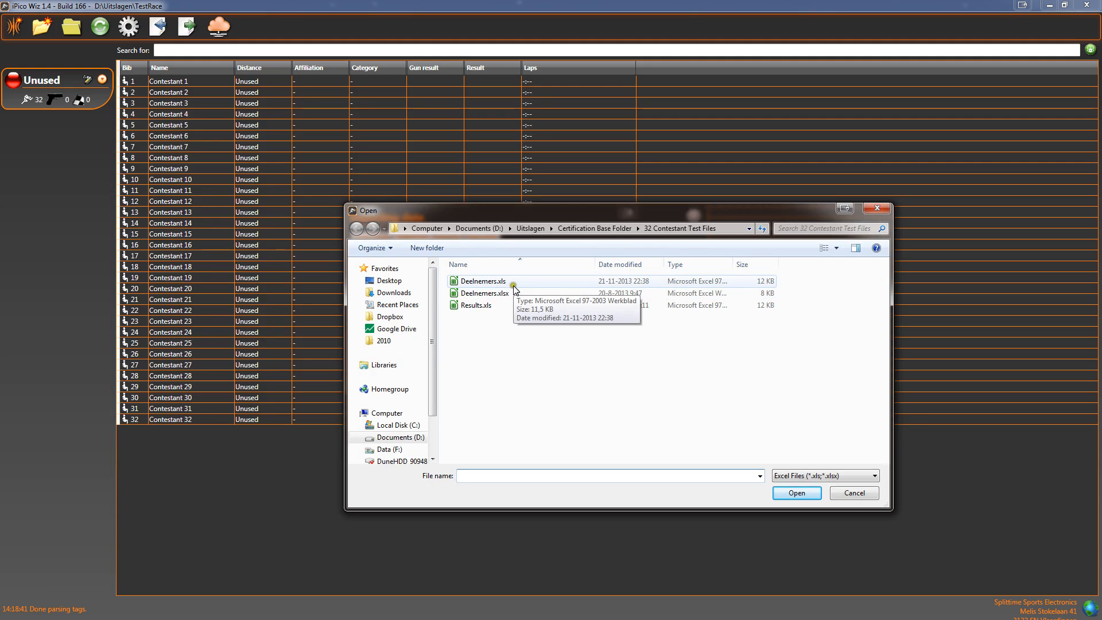
double_click(512, 282)
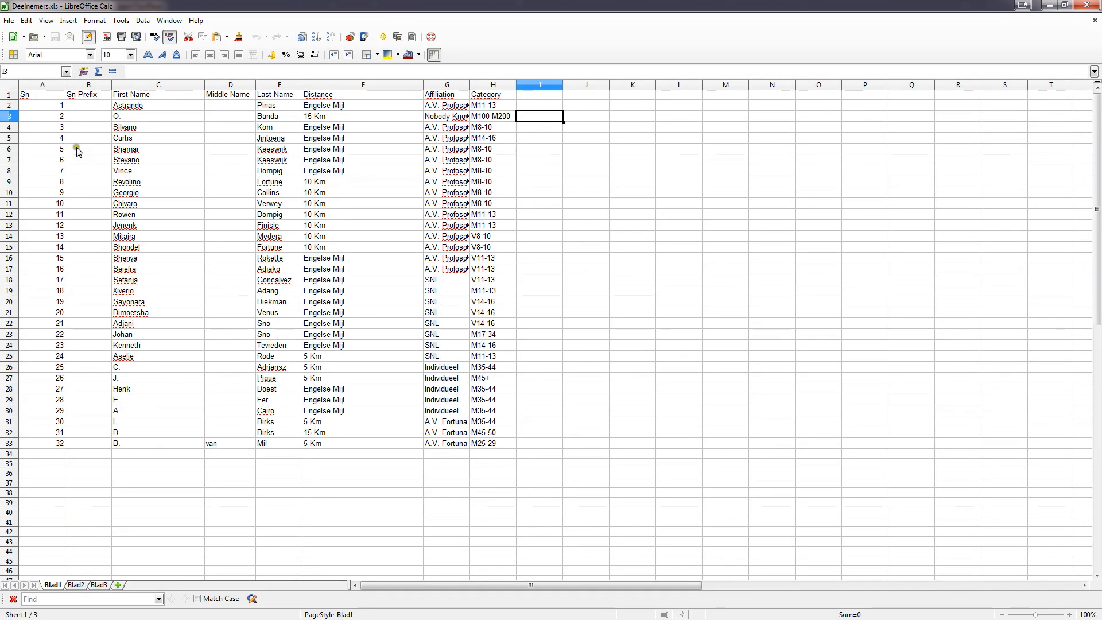
- Review the columns of the Deelnemers.xls spreadsheet, then close it without saving
click(47, 98)
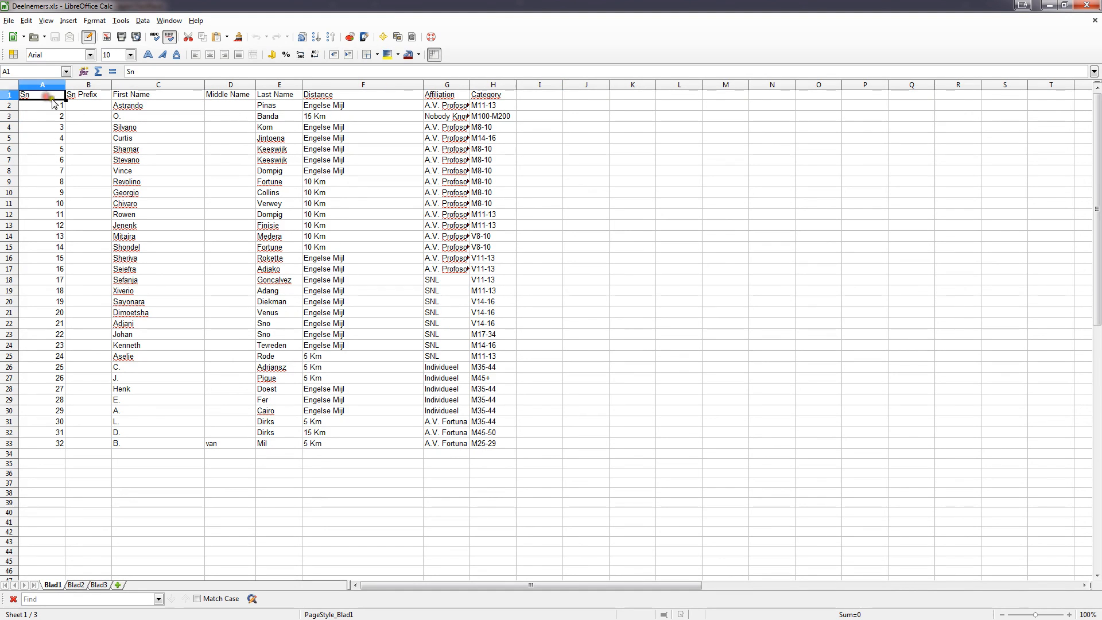
click(137, 88)
click(241, 87)
click(278, 87)
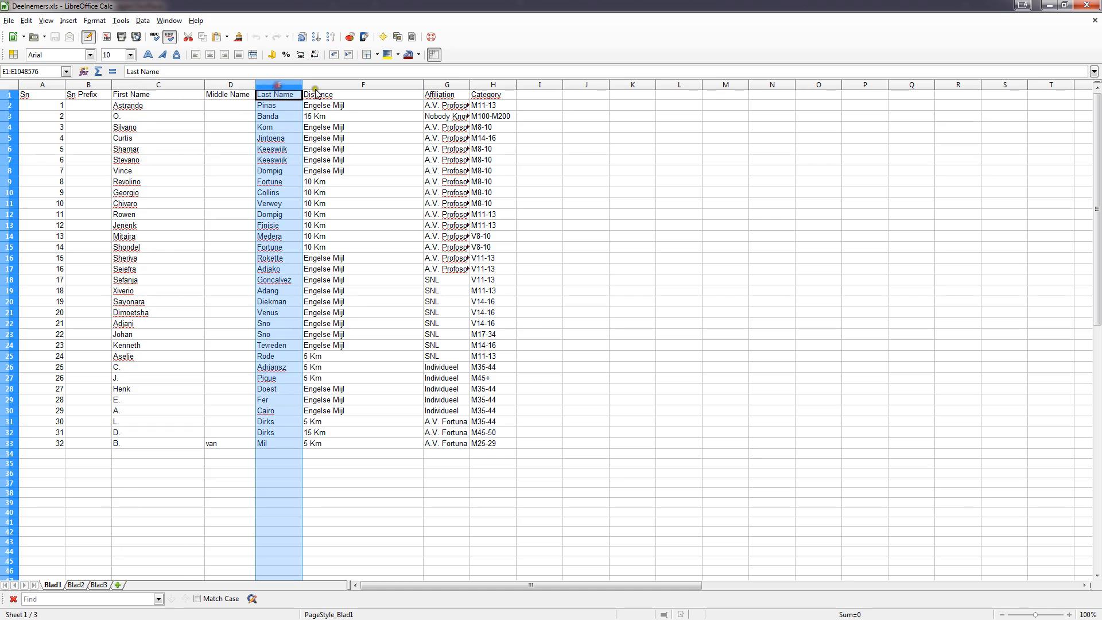
click(321, 87)
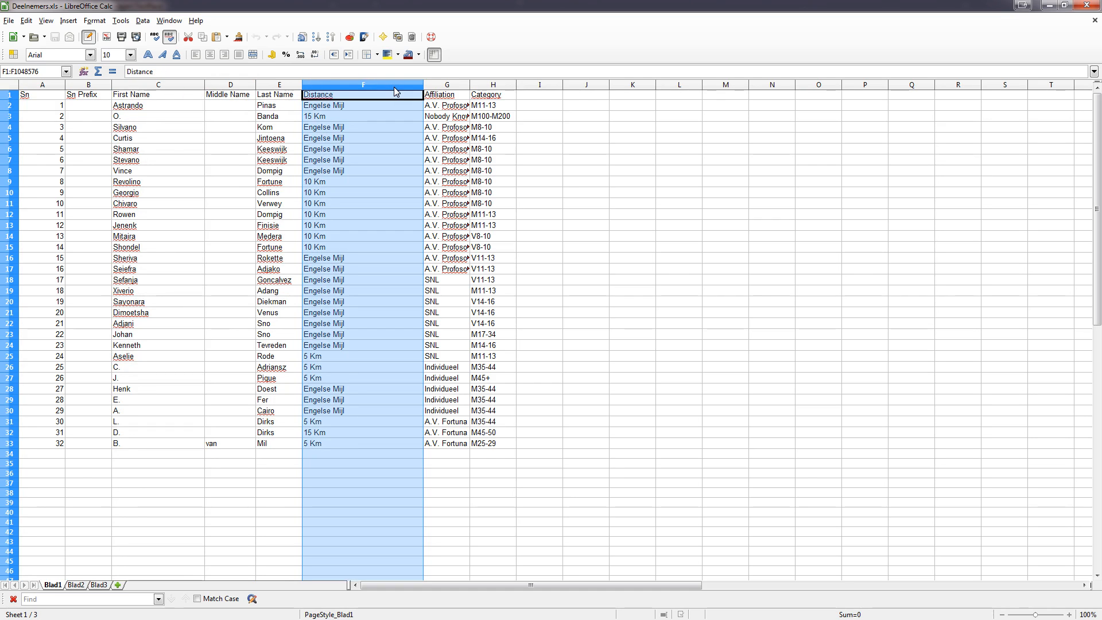
click(322, 182)
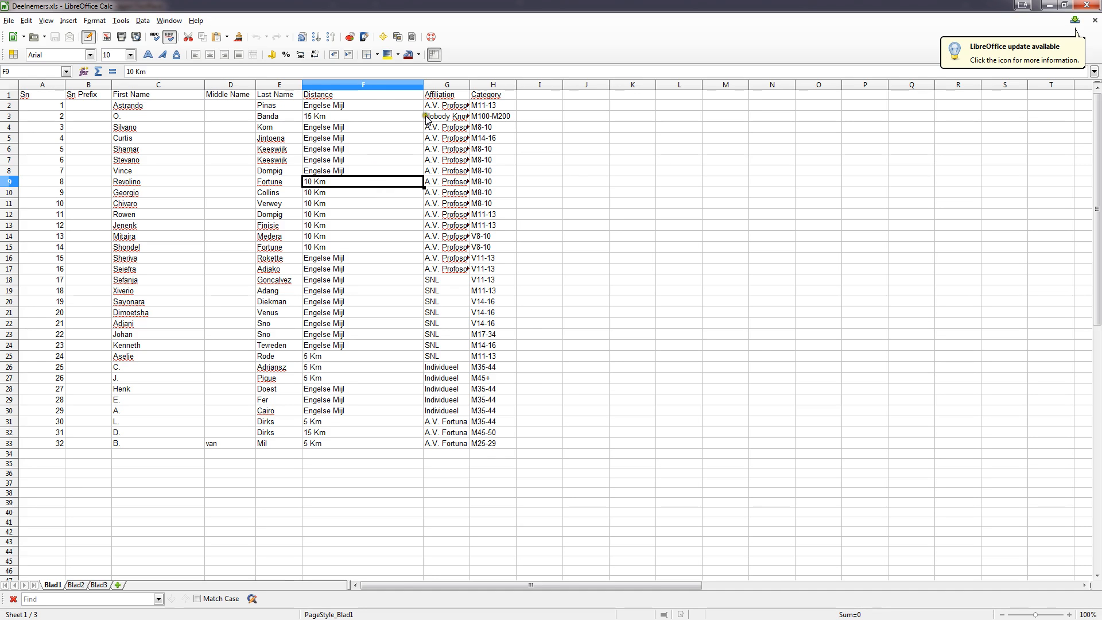
drag(467, 85, 481, 86)
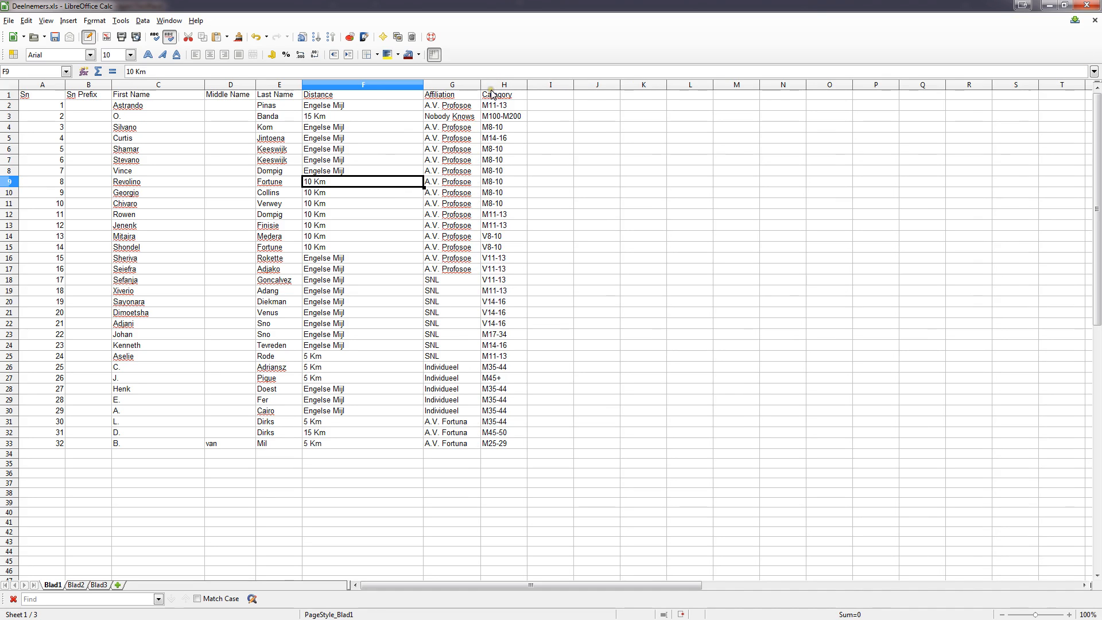
click(1083, 5)
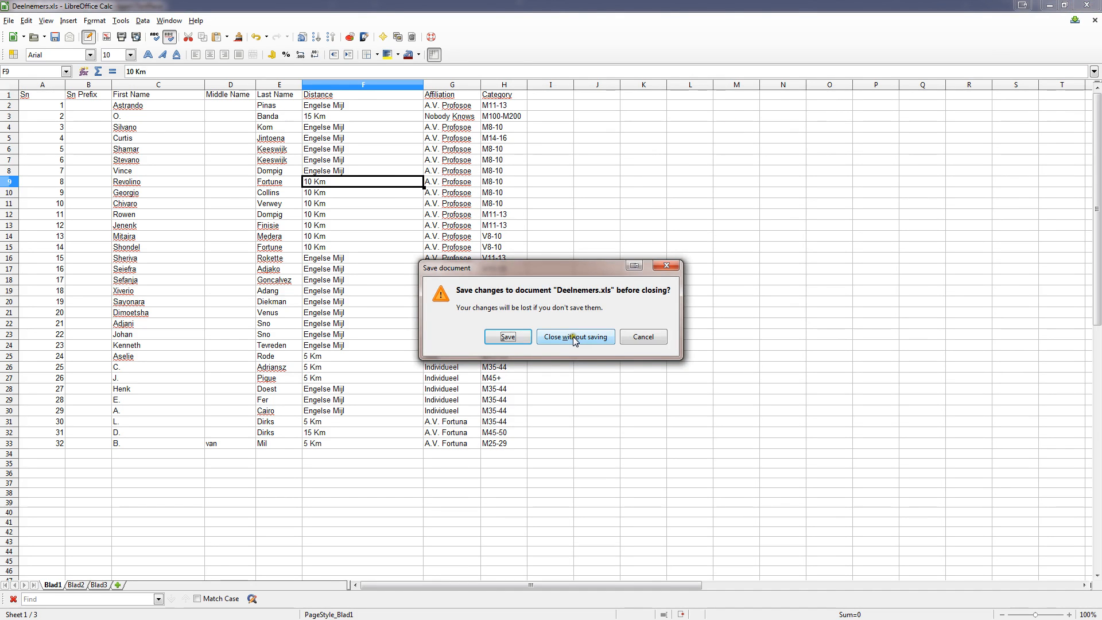
click(573, 336)
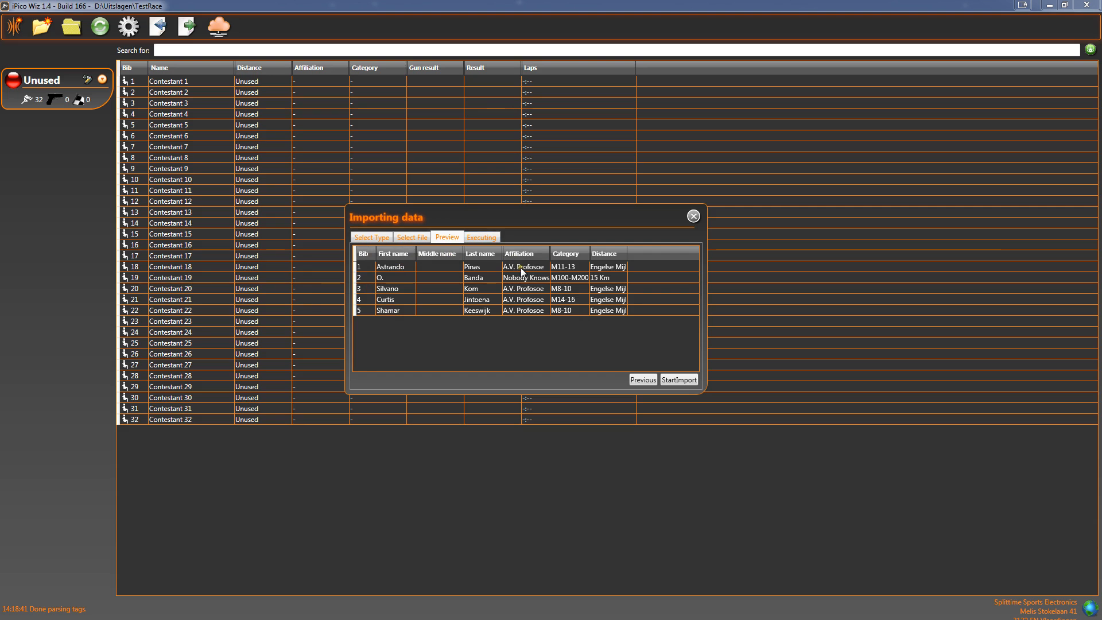
- Start the contestant import and close the import dialog
click(678, 378)
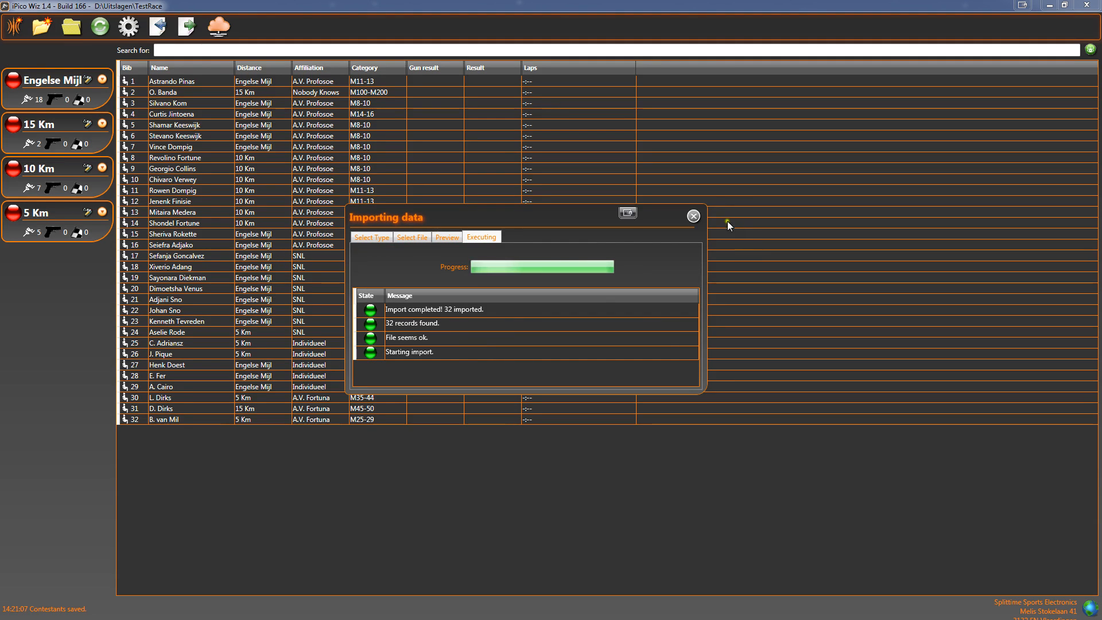
click(693, 215)
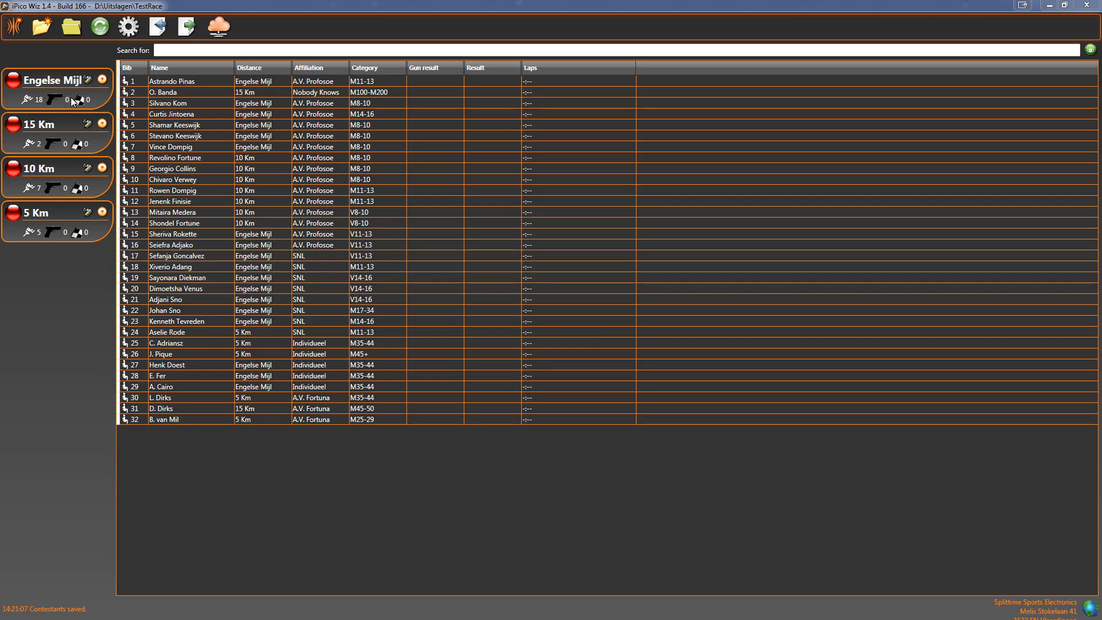
- Open the Engelse Mijl distance settings and view its available start times
click(88, 80)
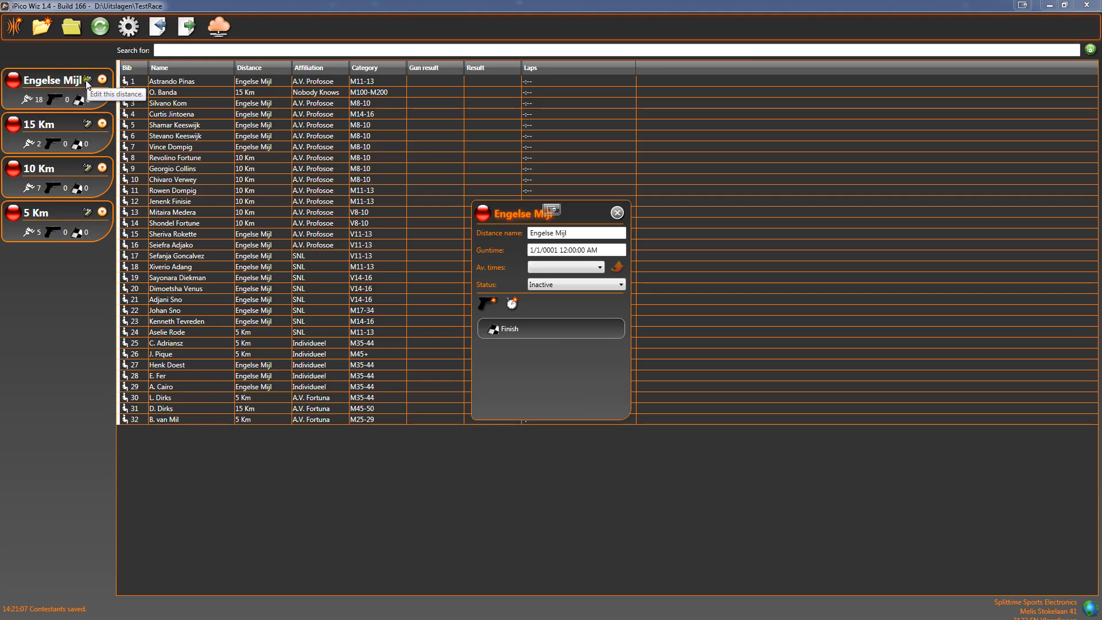
drag(519, 215, 258, 176)
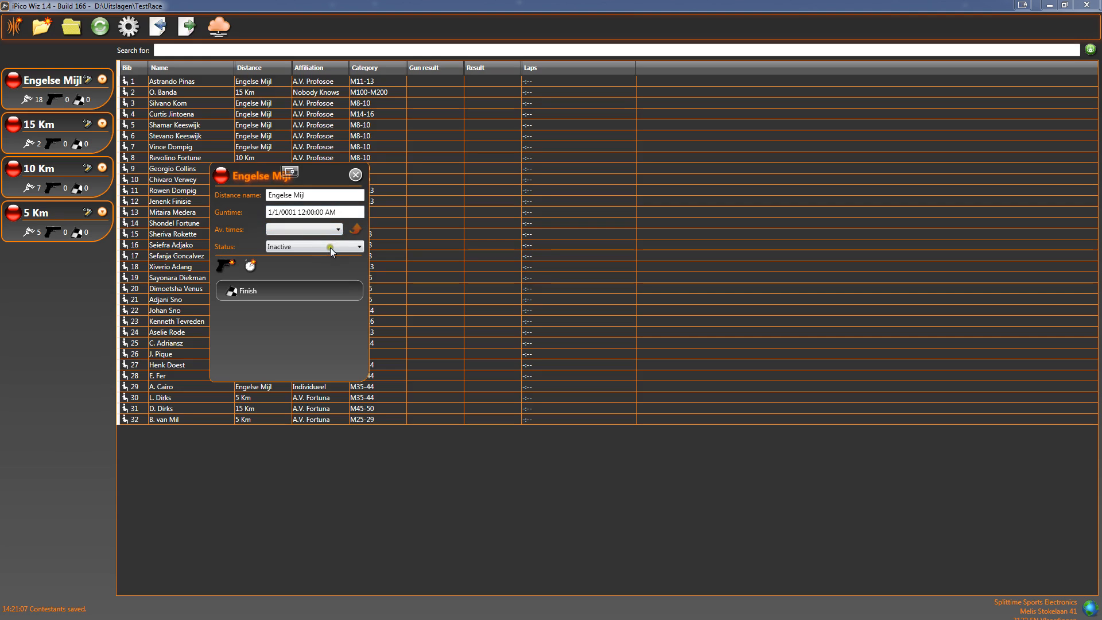
click(336, 229)
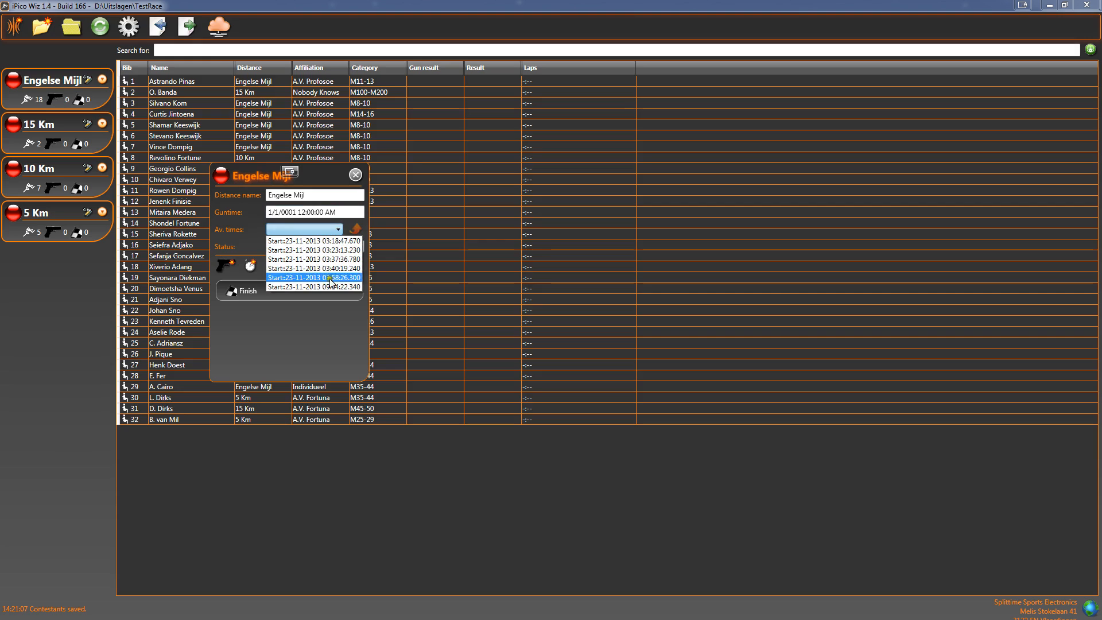
click(338, 228)
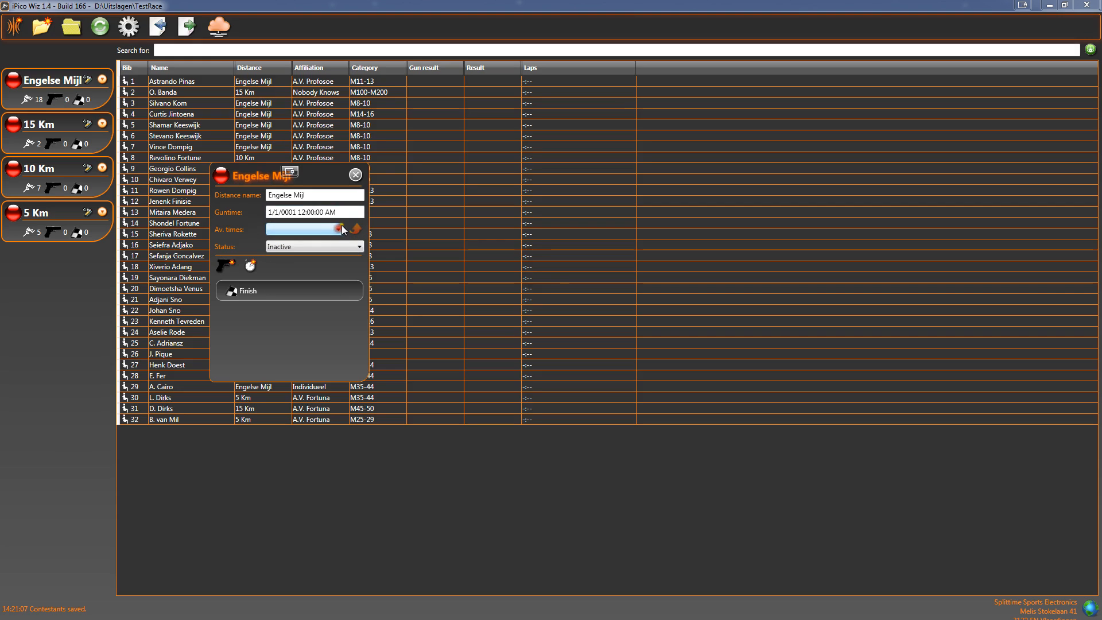
- Switch the Engelse Mijl status to ReadyToStart, then Started, then Finished
click(281, 248)
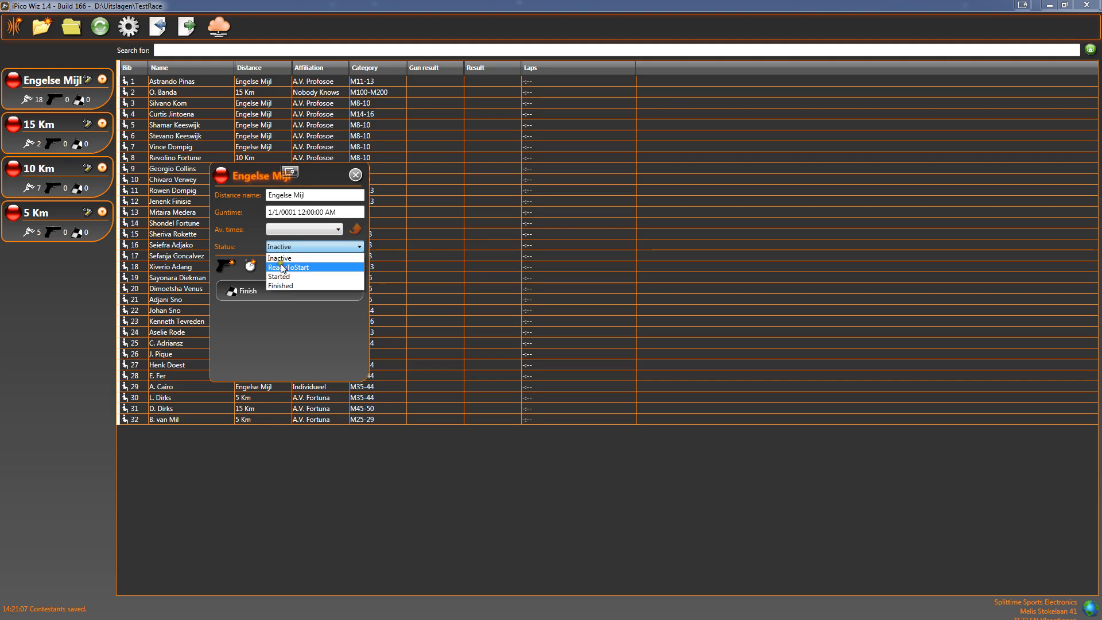
click(283, 267)
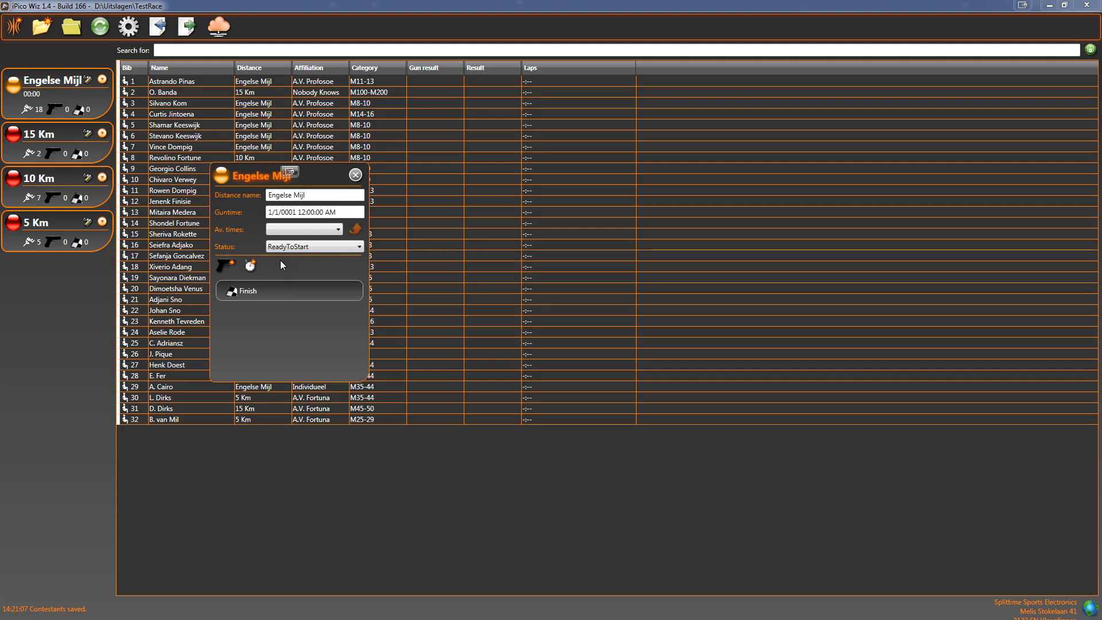
click(281, 246)
click(285, 275)
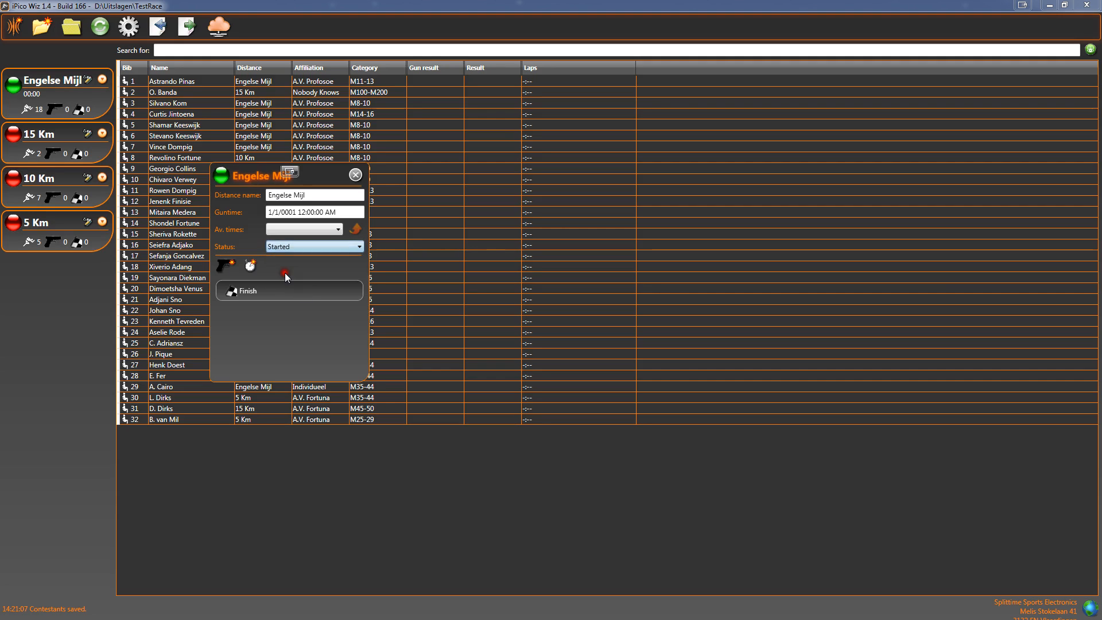
click(294, 248)
click(289, 285)
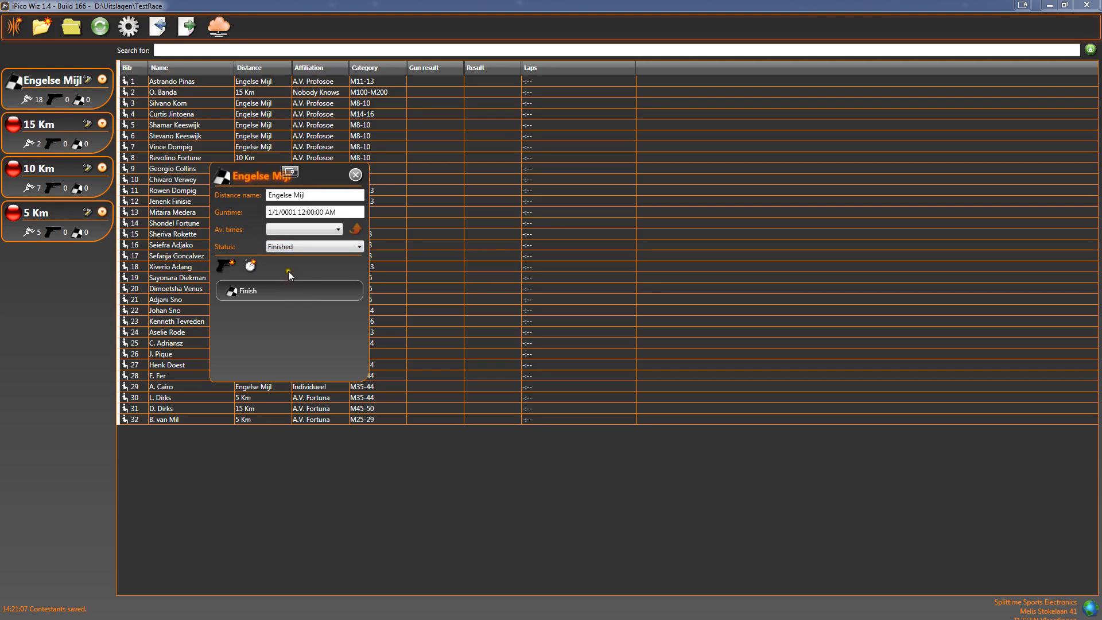
- Set the Engelse Mijl status back to ReadyToStart and add a checkpoint to the distance
click(297, 249)
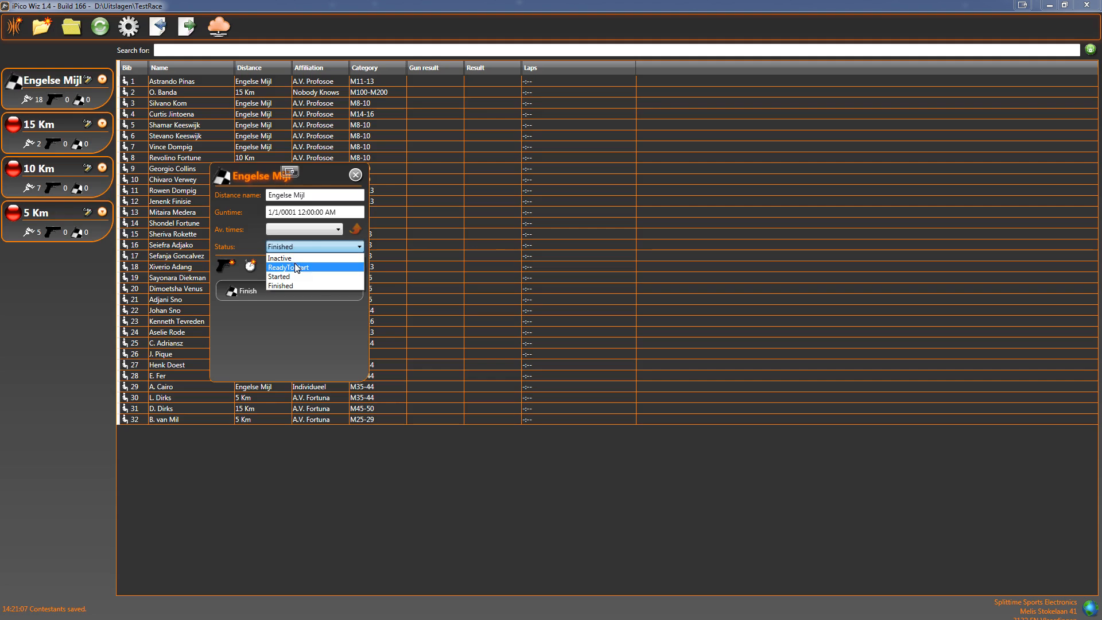
click(294, 268)
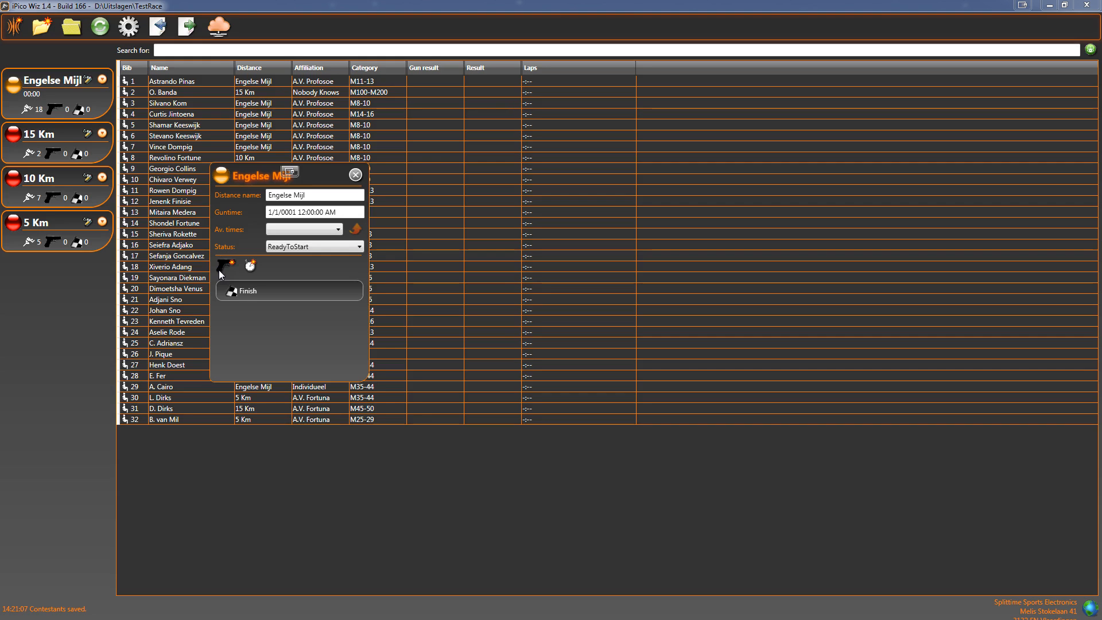
click(251, 266)
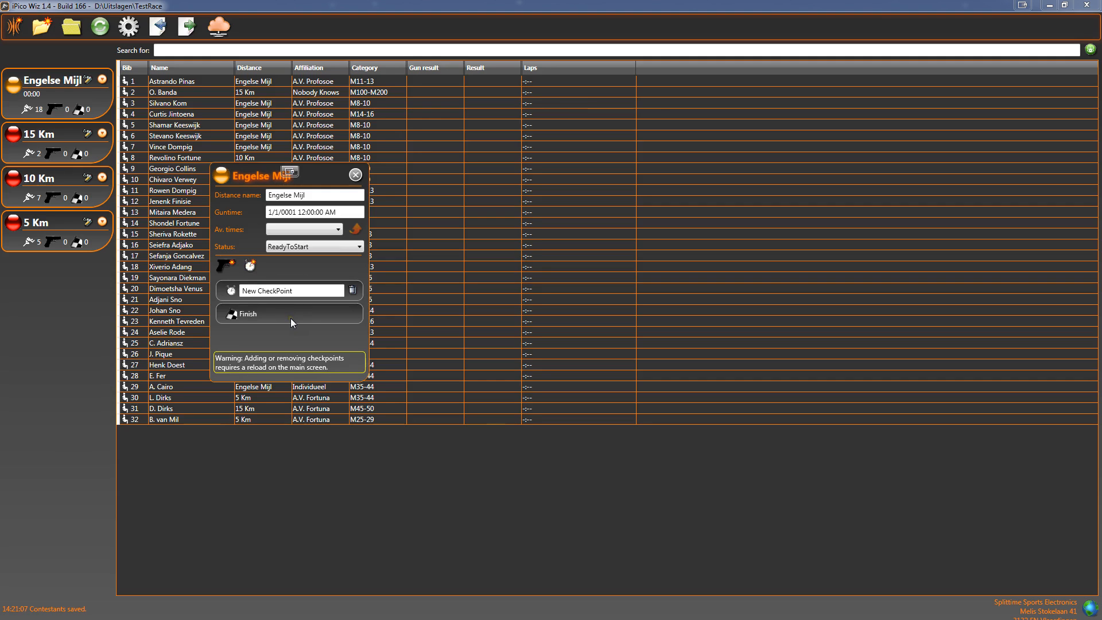
- Add a Start checkpoint to the Engelse Mijl distance and rename the new checkpoint to 5 Km
click(224, 265)
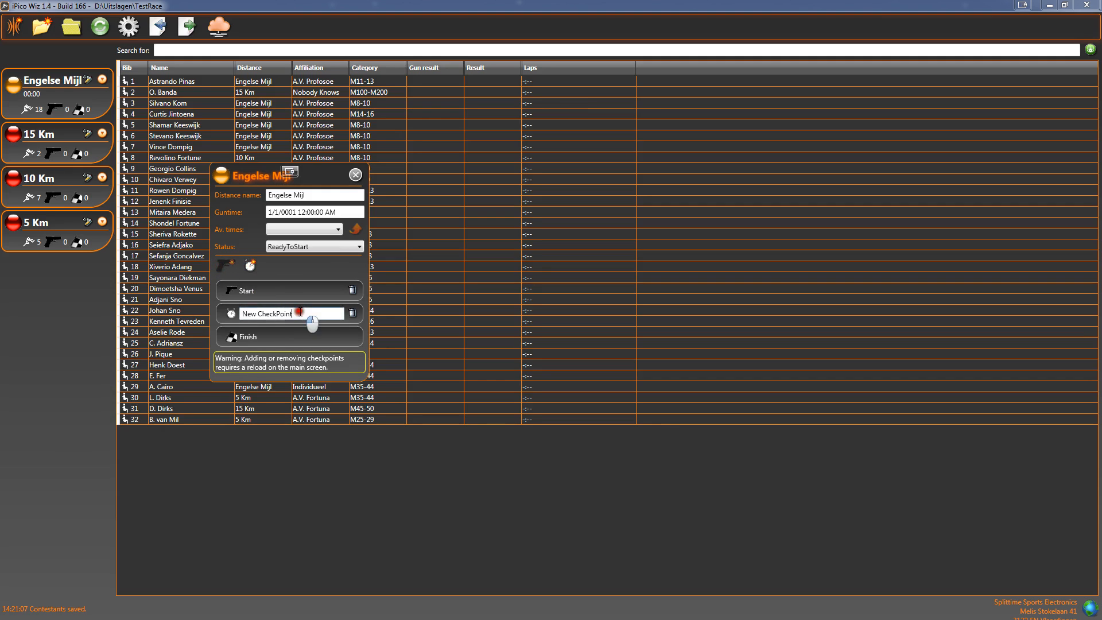
drag(308, 315, 177, 319)
text(%km)
key(BackSpace)
key(BackSpace)
key(BackSpace)
text(5 Km)
- Remove the Start and 5 Km checkpoints, confirm reloading the main screen, and refresh the event data
click(305, 268)
click(279, 310)
click(353, 290)
click(353, 290)
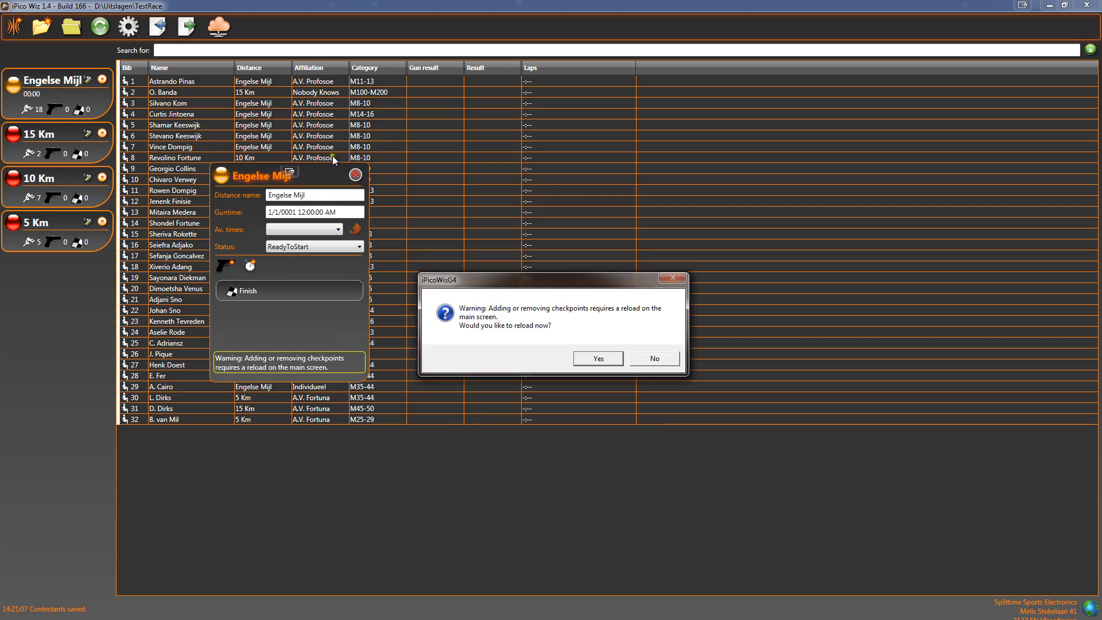
click(598, 358)
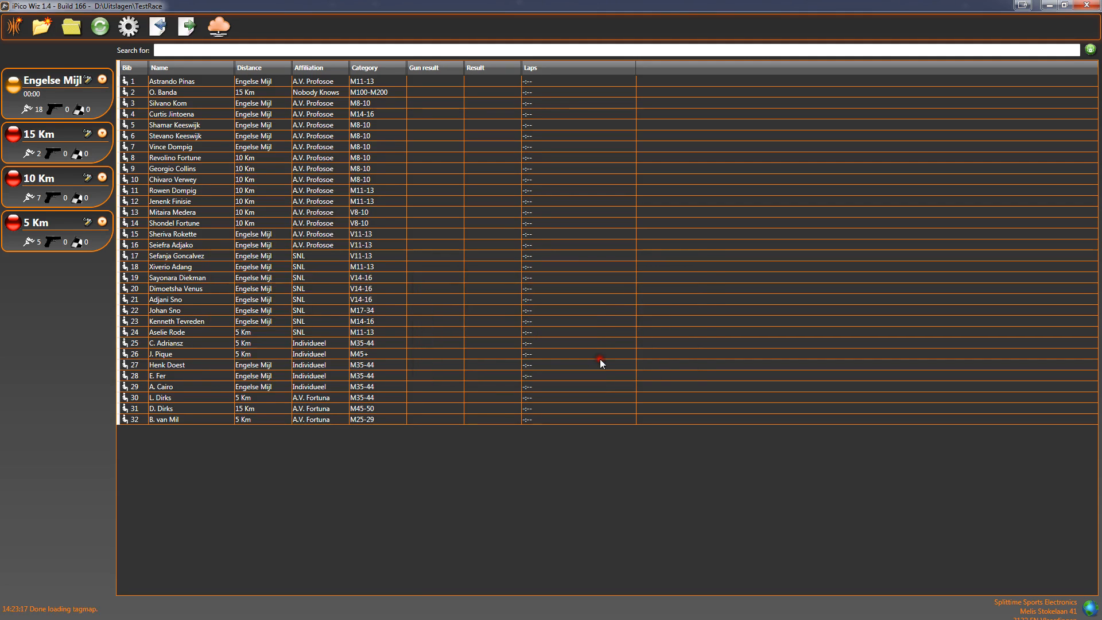
click(101, 27)
- Set the 15 Km distance status to Ready to start
click(15, 137)
click(31, 160)
click(13, 186)
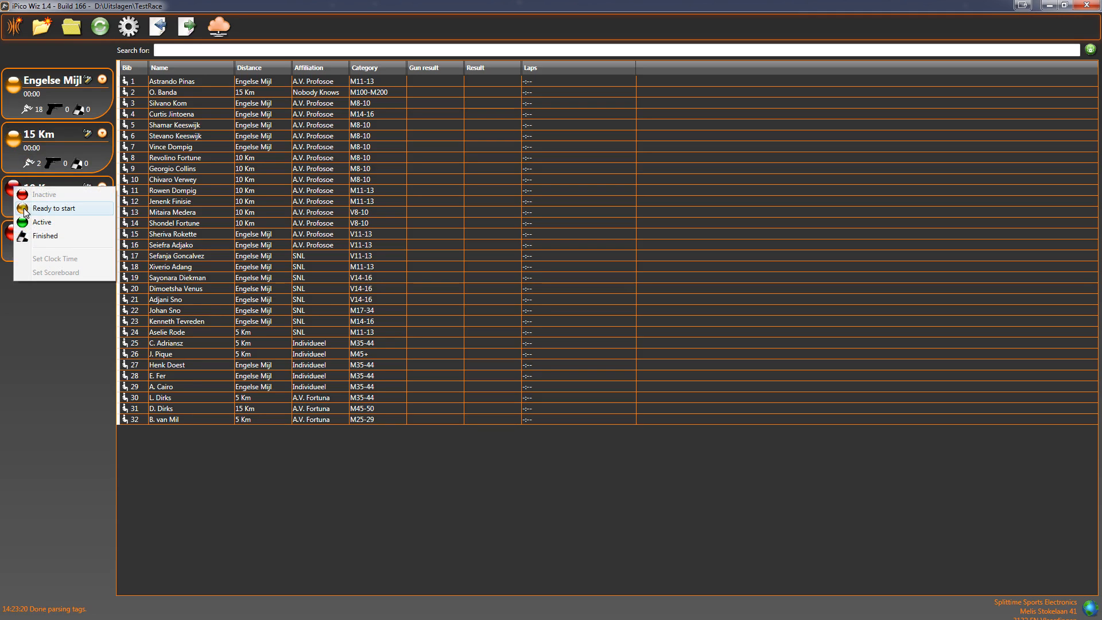
click(67, 144)
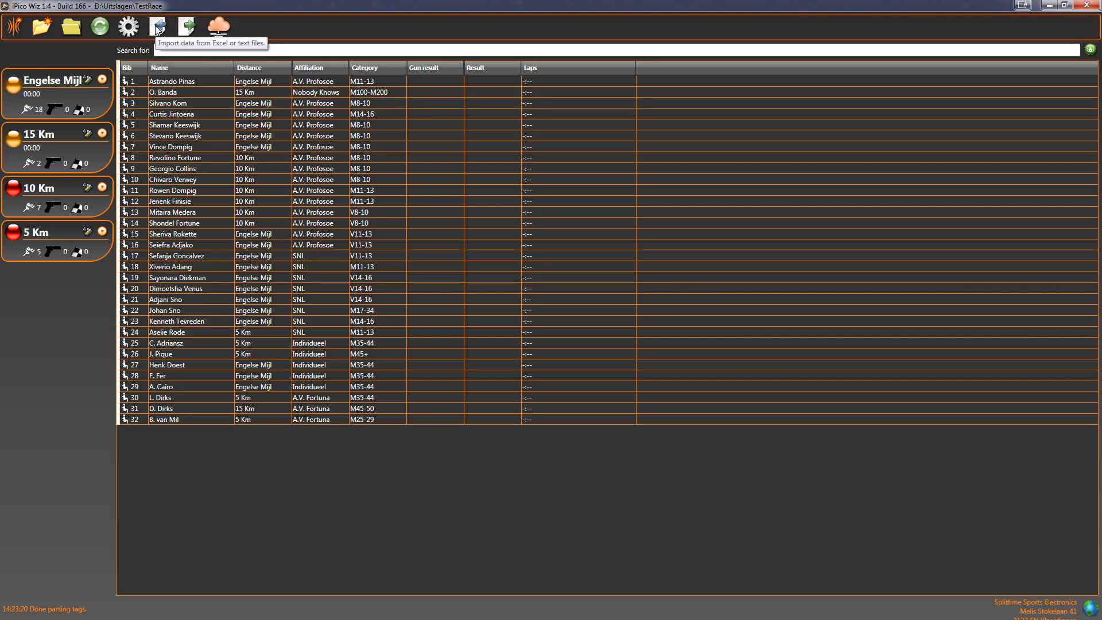
- Add a new iPico reader and name it Simulator
click(15, 29)
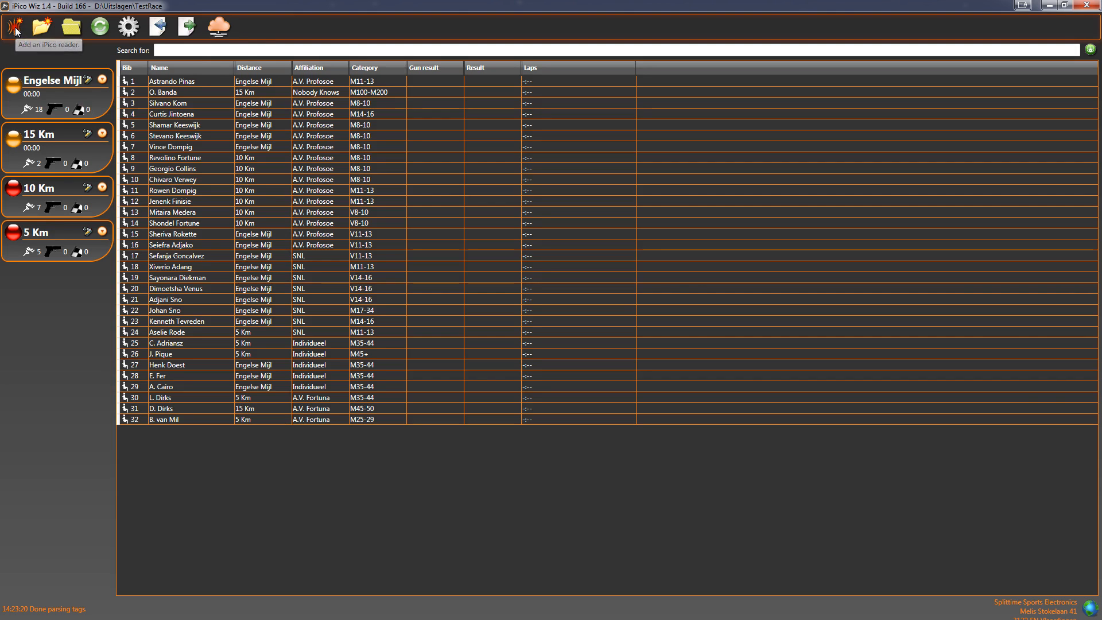
click(104, 65)
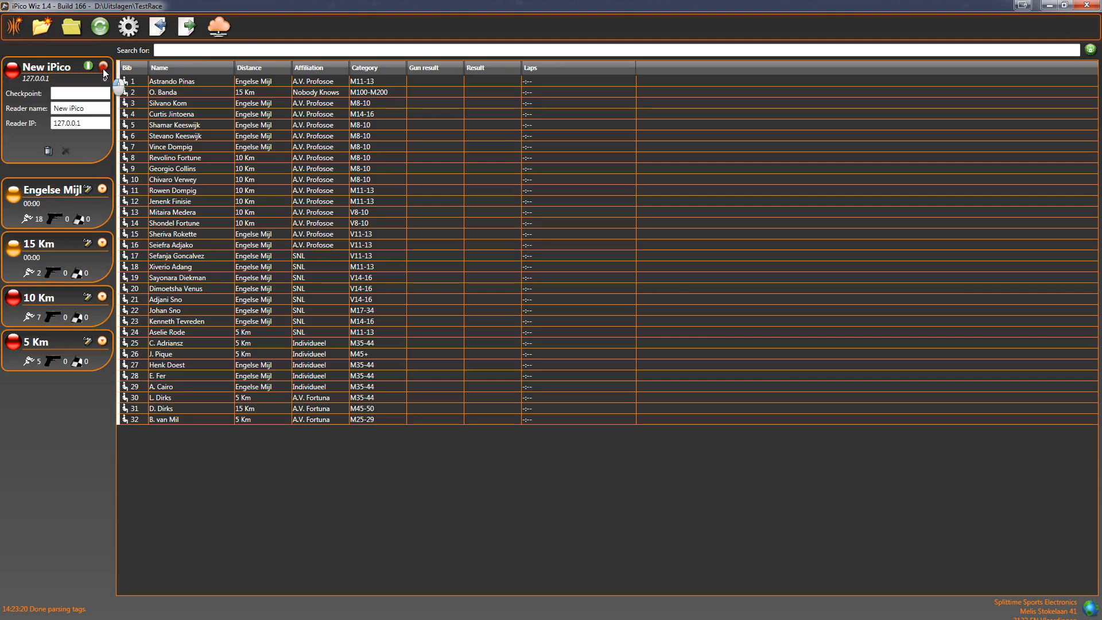
click(29, 114)
text(Simulator)
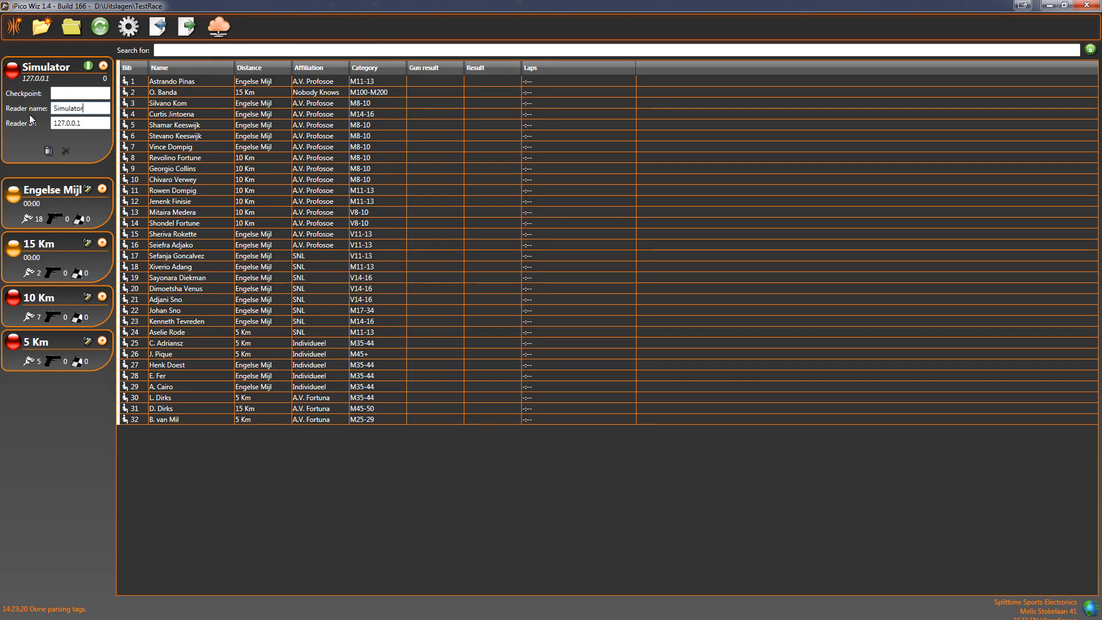
key(Tab)
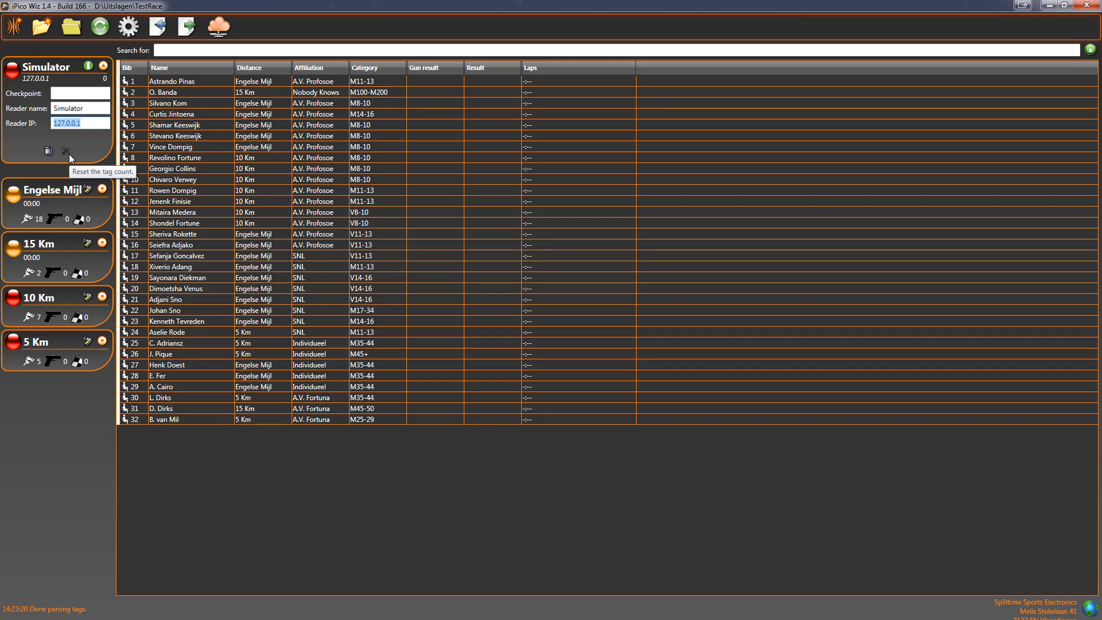
- Start the Simulator reader so it begins receiving tag reads
click(103, 66)
click(89, 66)
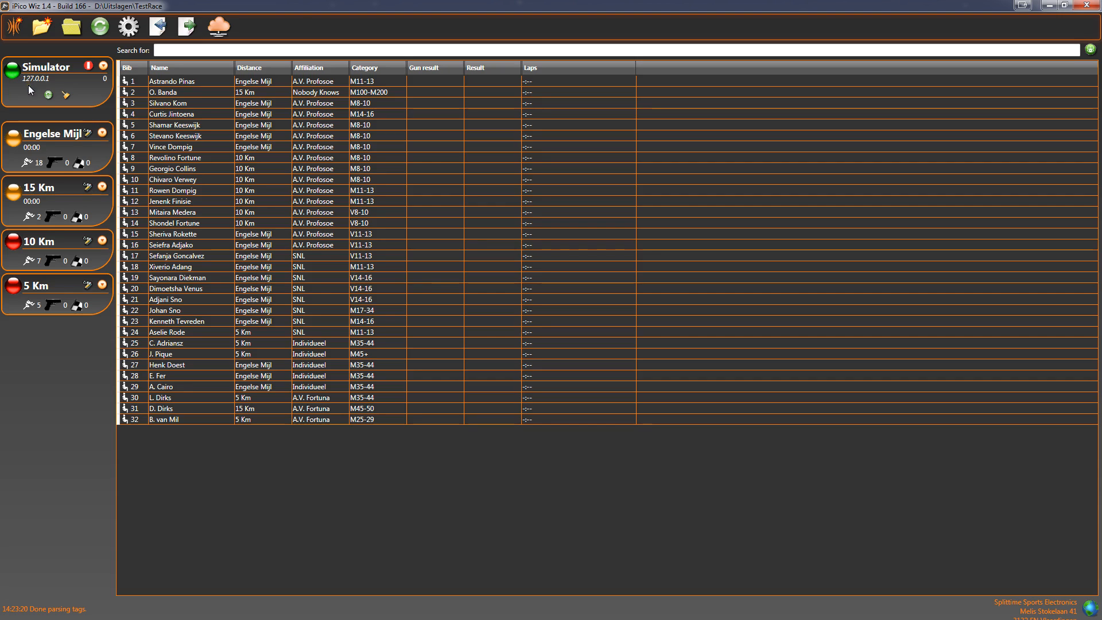
click(104, 65)
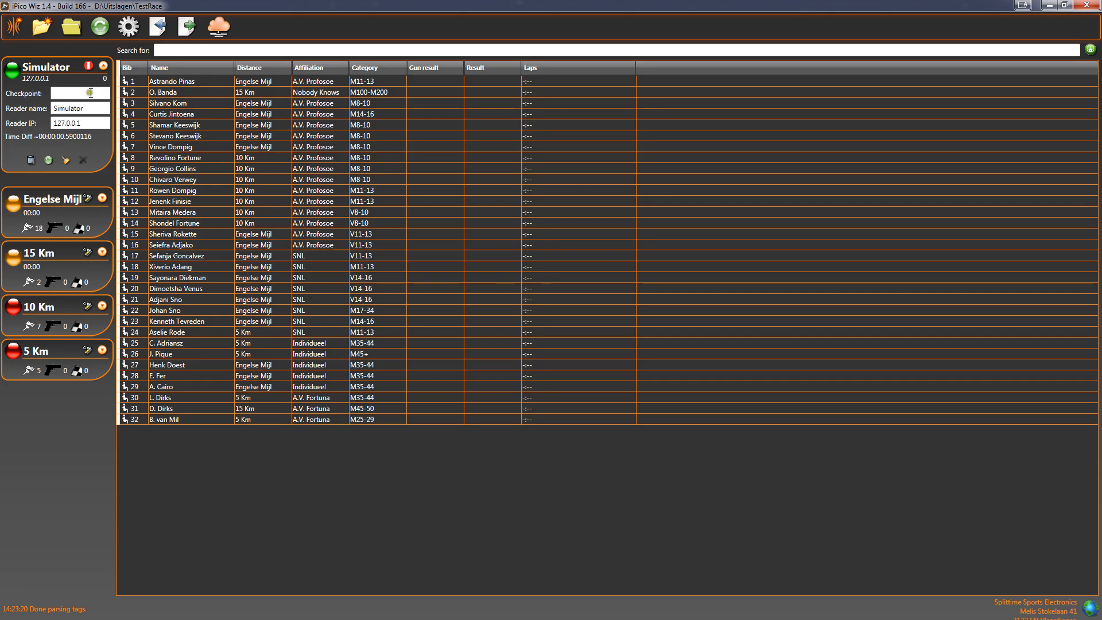
click(104, 66)
click(103, 66)
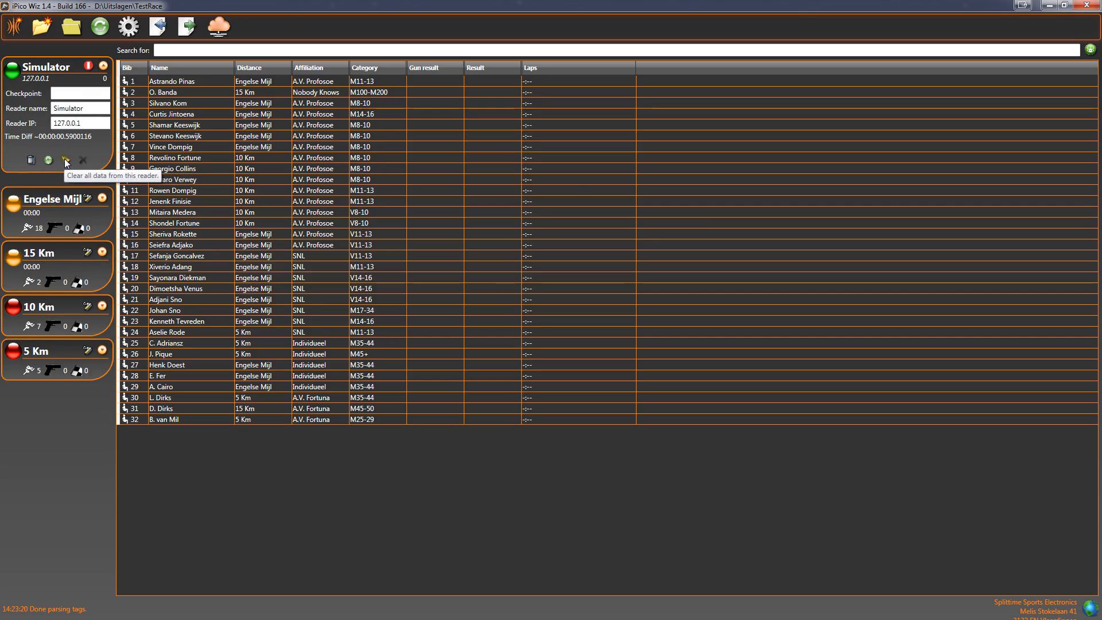
click(102, 66)
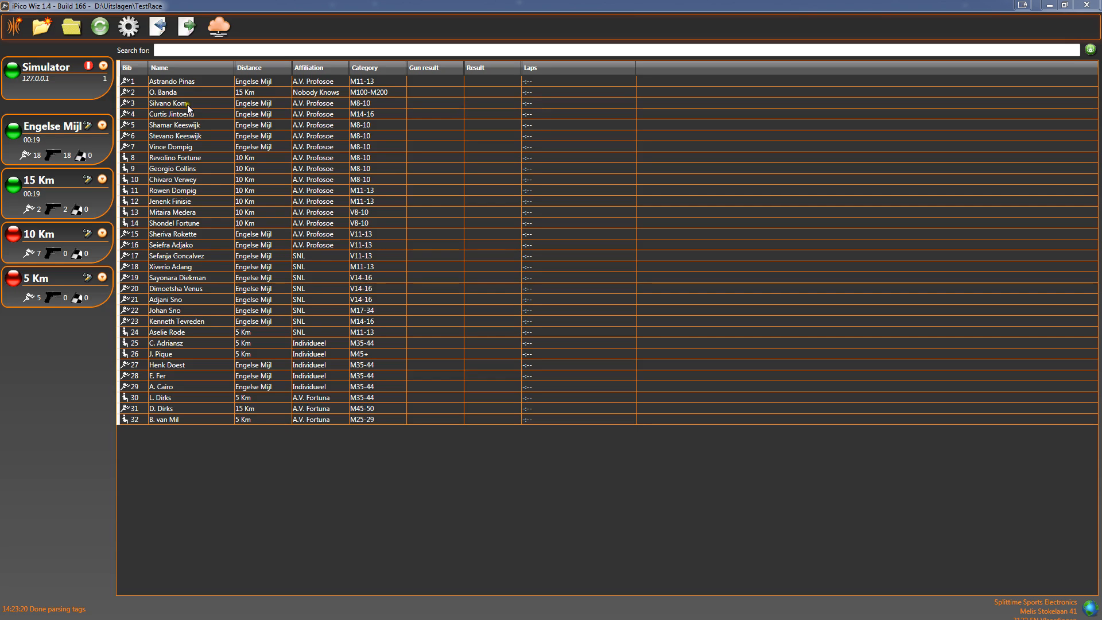
- Inspect the first contestant's details, including the timing, checkpoints and all recorded times
click(211, 82)
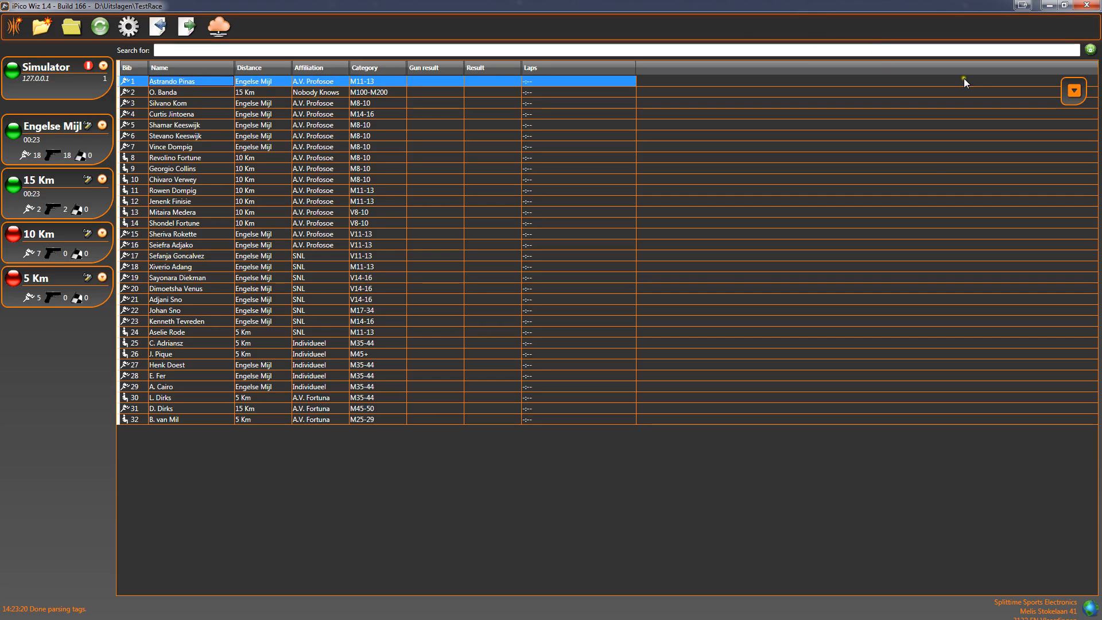
click(1078, 92)
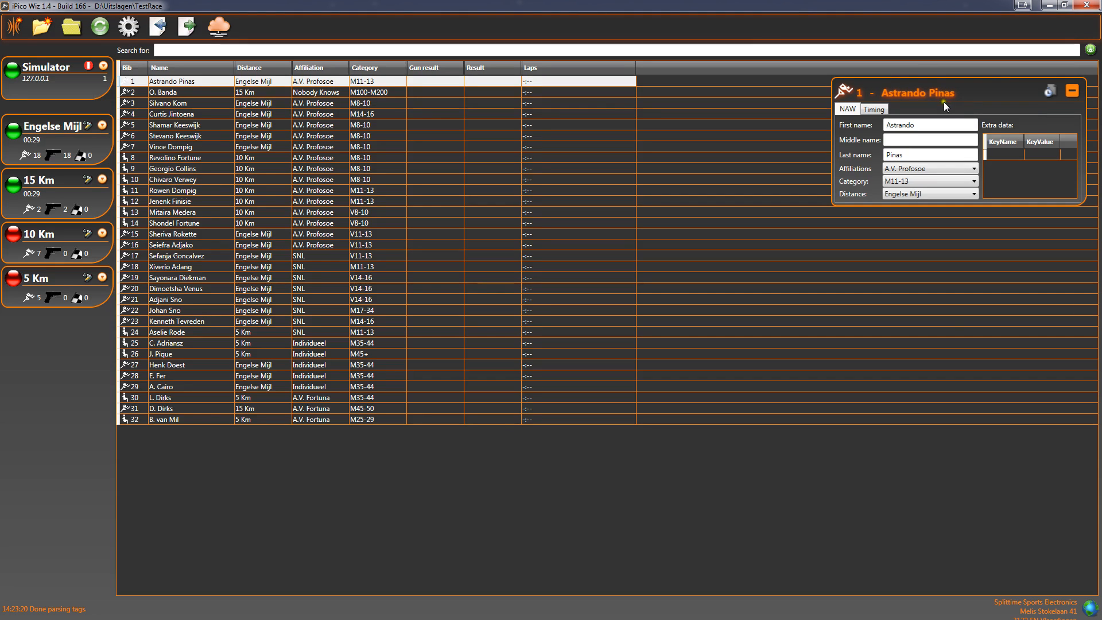
click(883, 110)
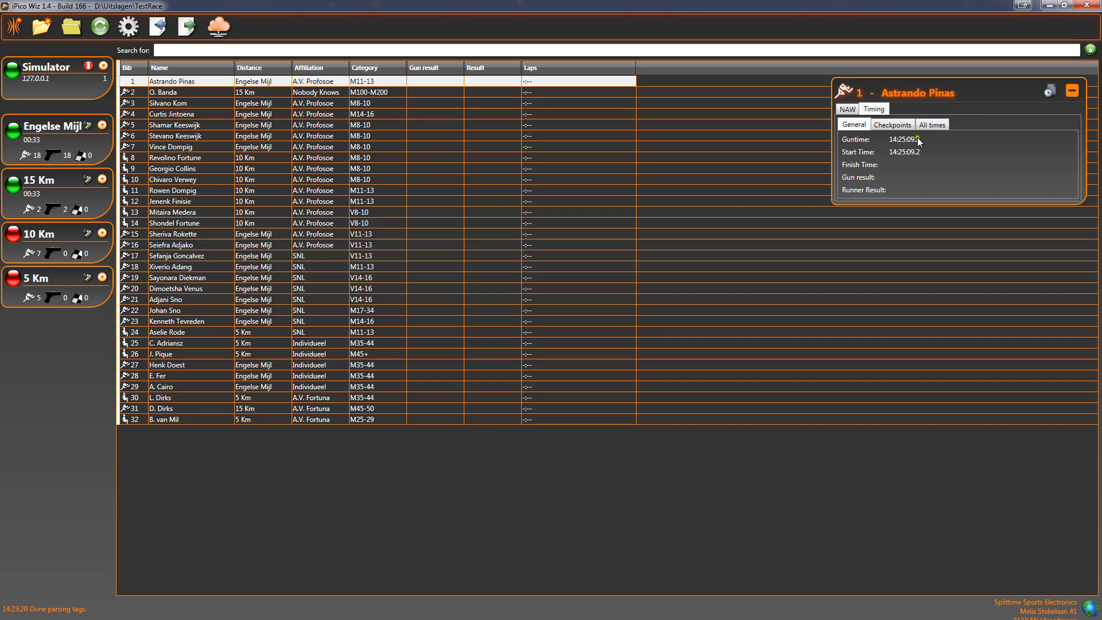
click(895, 126)
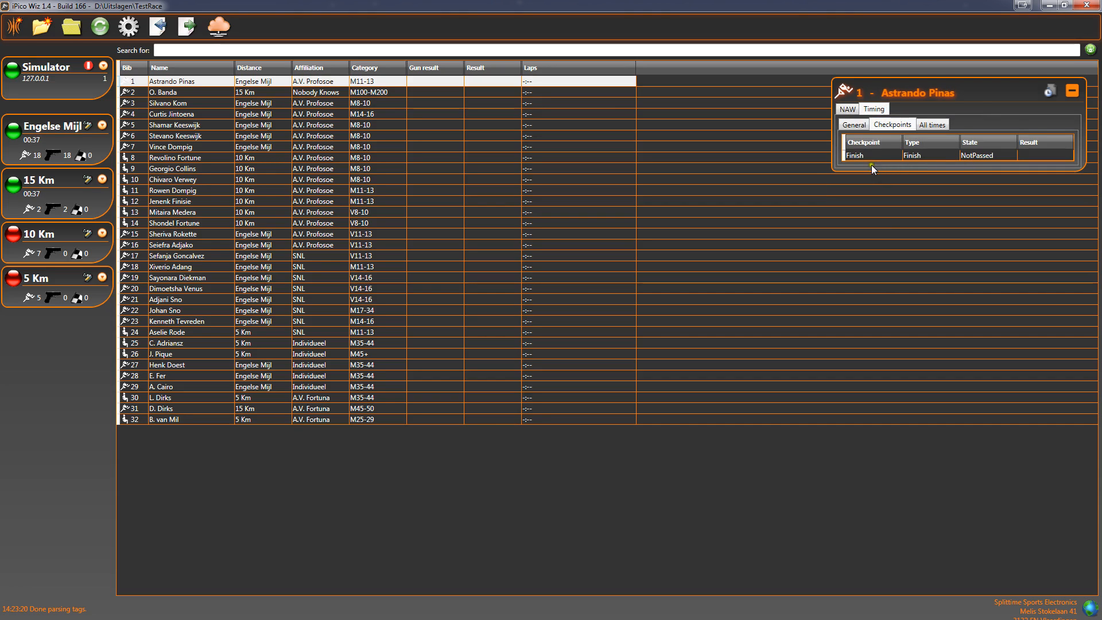
click(929, 125)
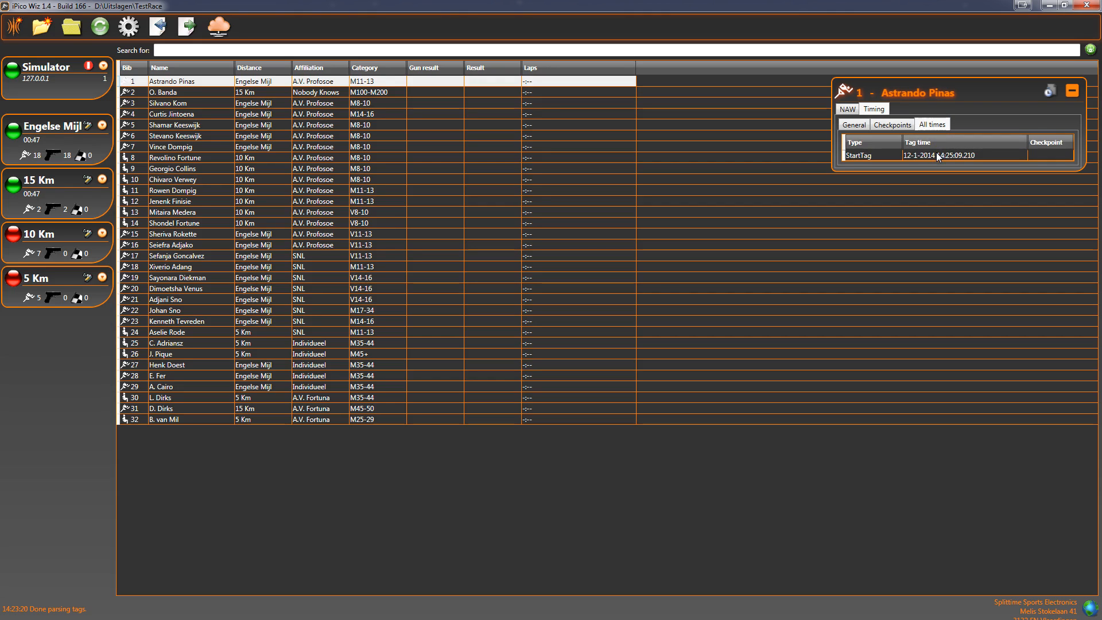
click(1073, 93)
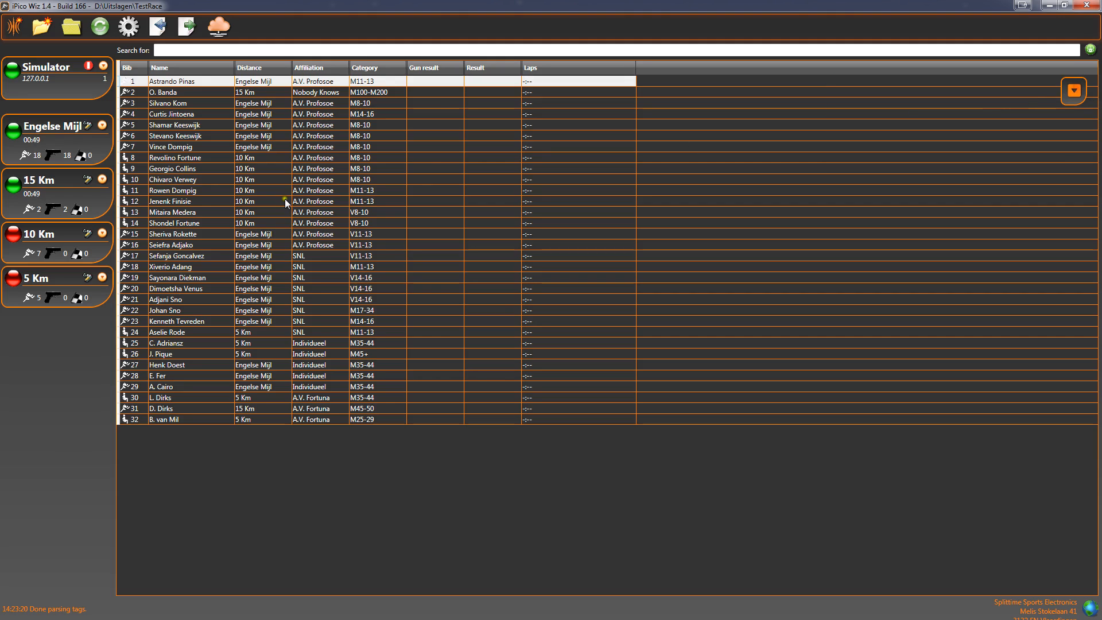
- Set the 10 Km and 5 Km distances to Ready to start
click(12, 235)
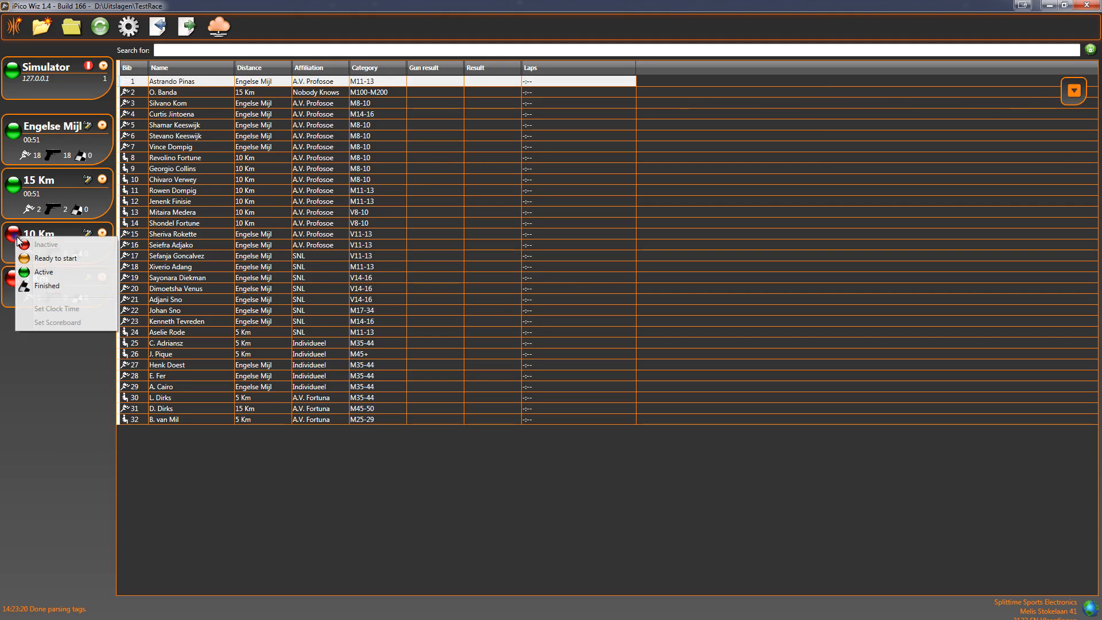
click(34, 257)
click(15, 290)
click(33, 310)
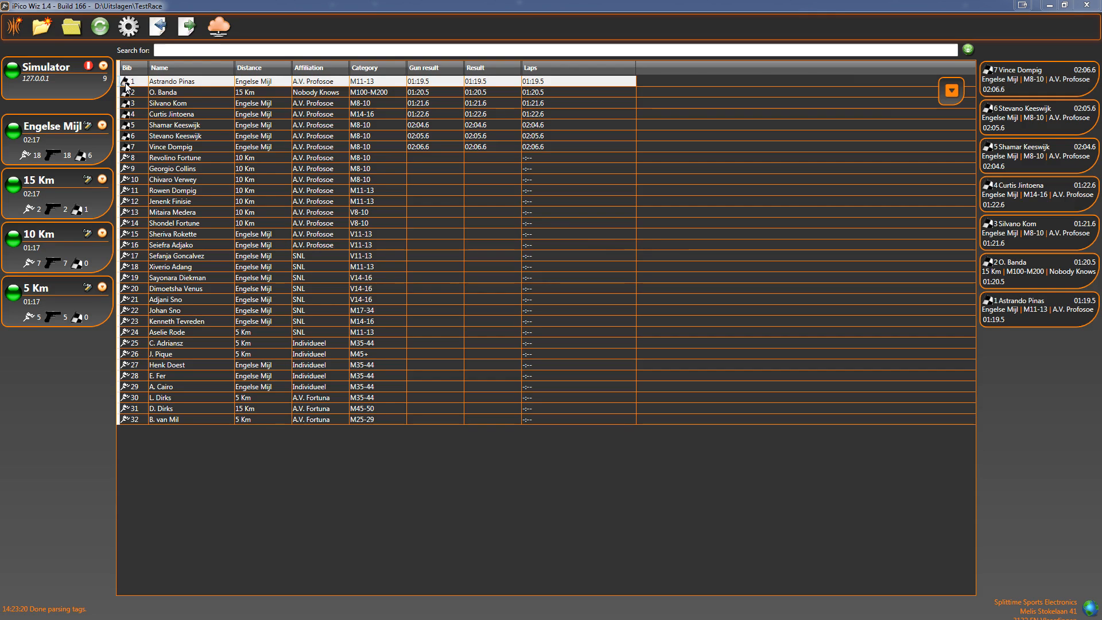
- Check the first contestant's recorded start and finish tag times
click(958, 86)
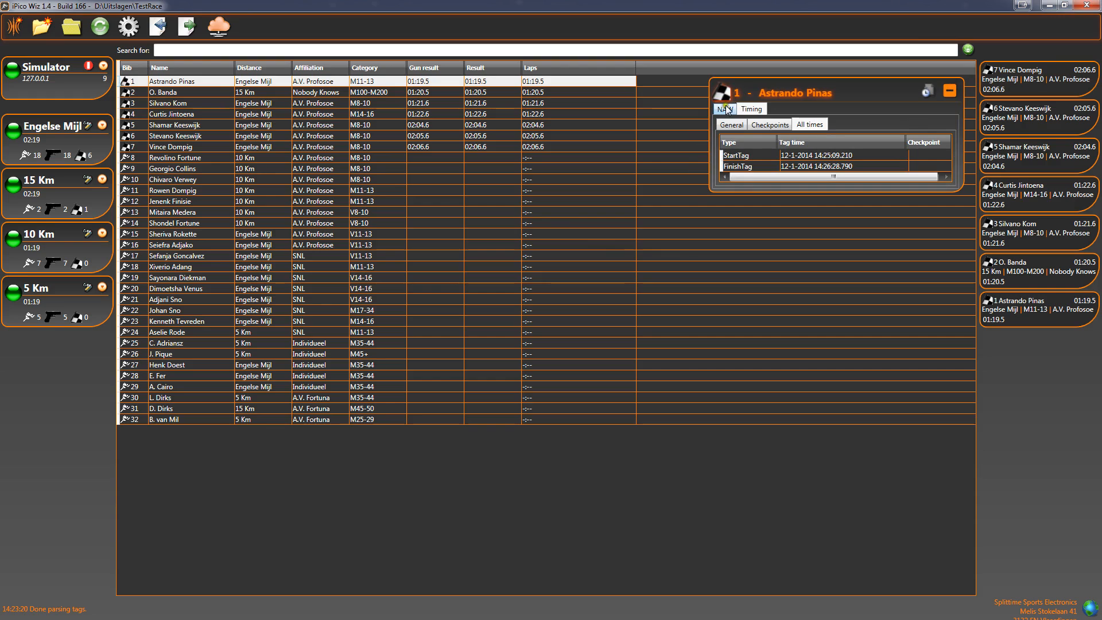
click(948, 91)
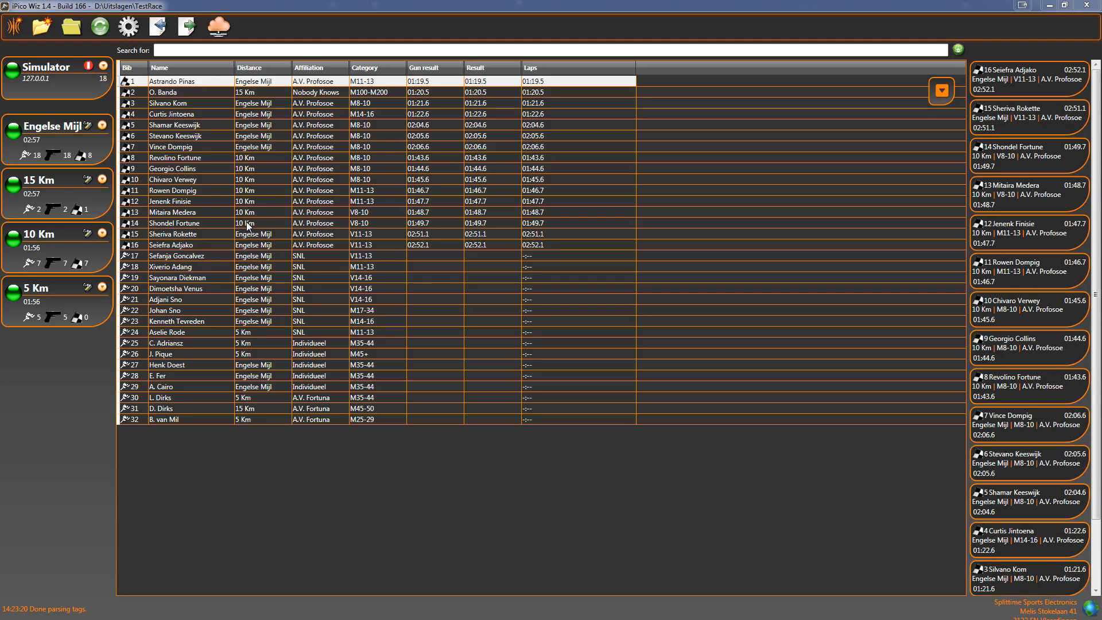
- Open the results export and filter it by the 10 Km distance
click(189, 29)
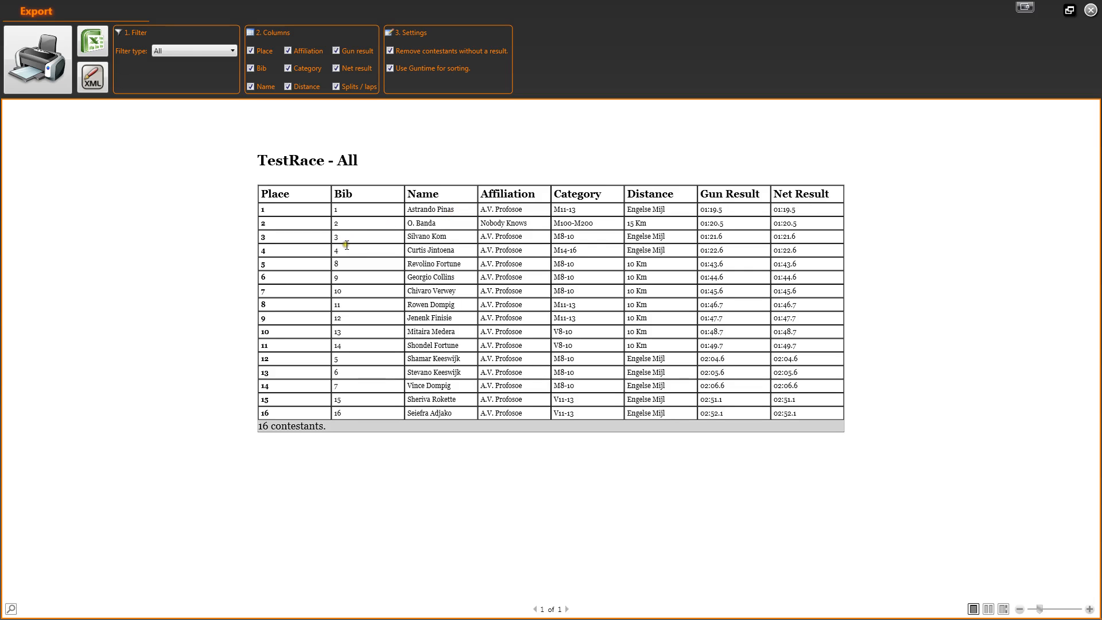
click(1091, 11)
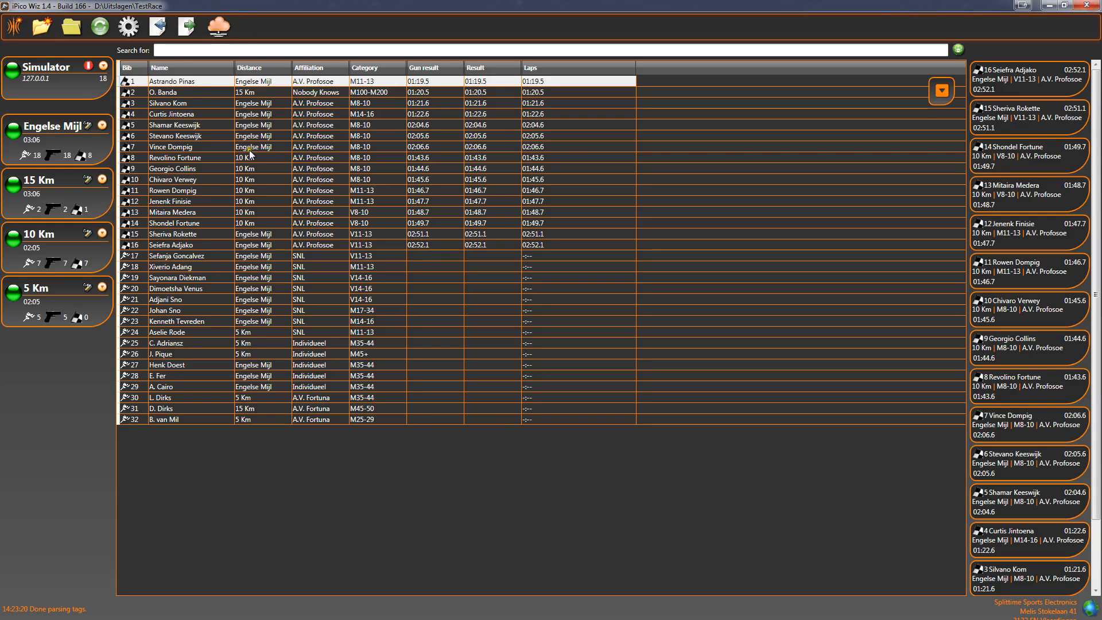
click(187, 27)
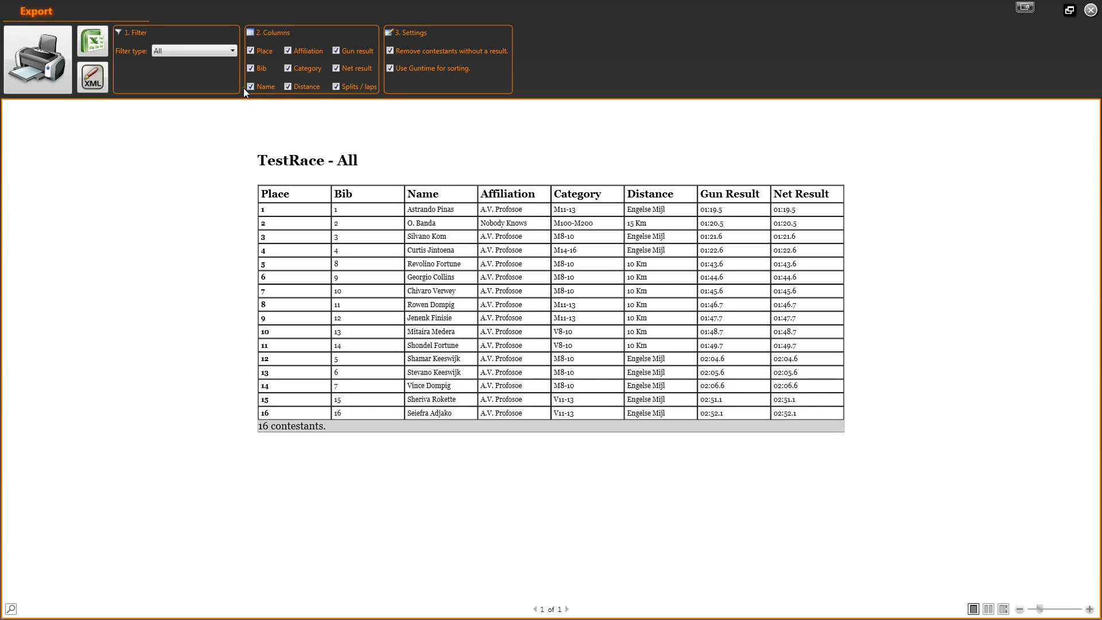
click(194, 53)
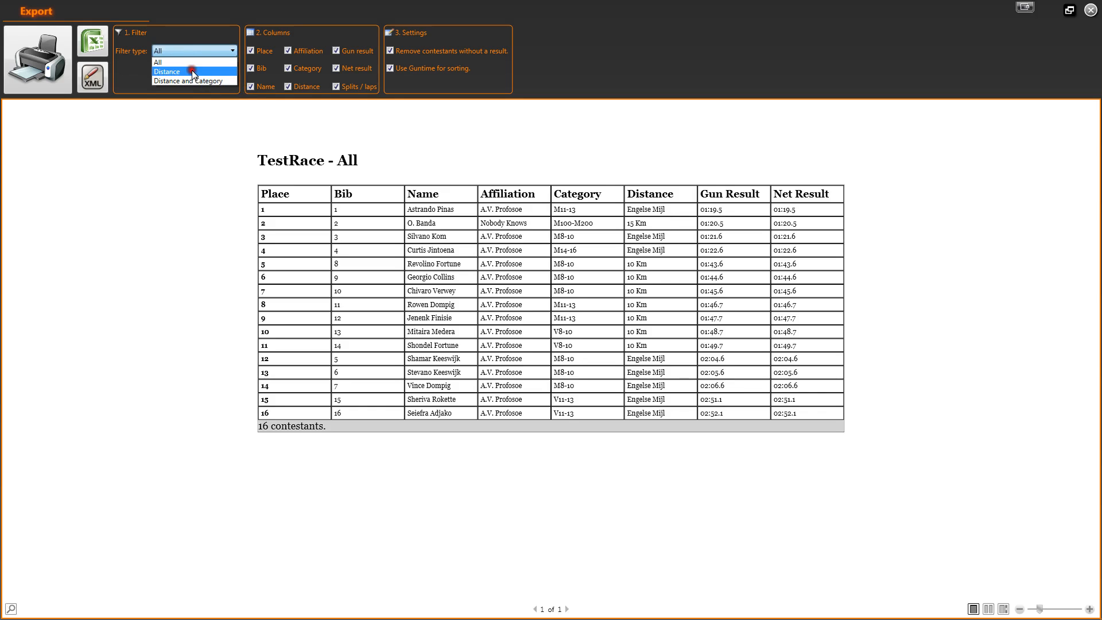
click(191, 72)
click(192, 67)
click(172, 107)
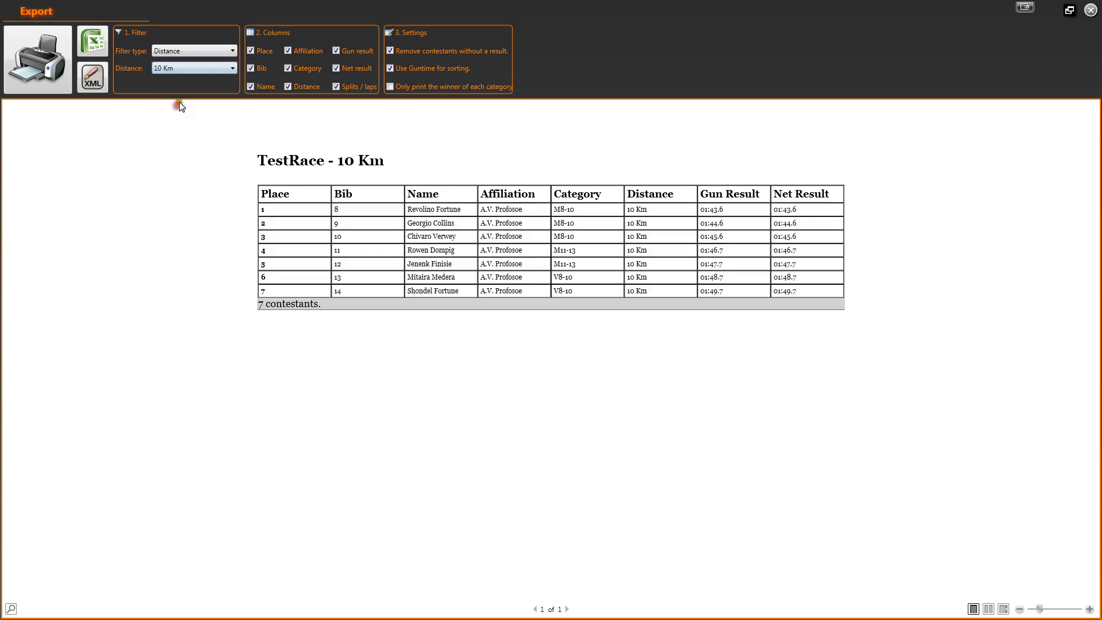
- Try a Distance and Category filter with categories M100-M200 and M11-13, then revert to Distance only
click(195, 52)
click(189, 79)
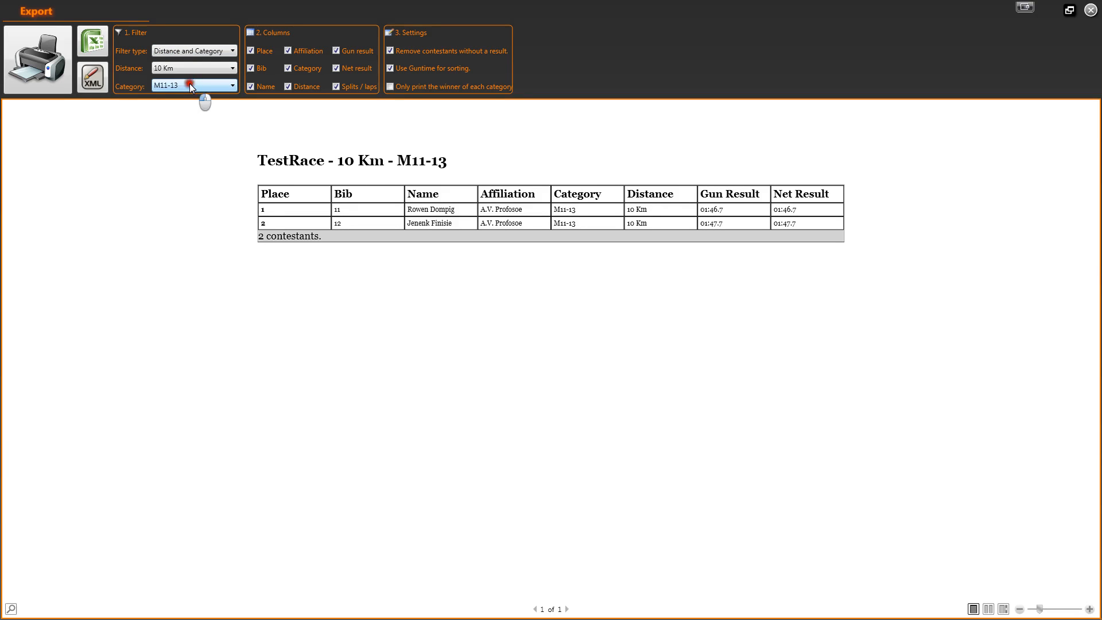
click(189, 84)
click(186, 104)
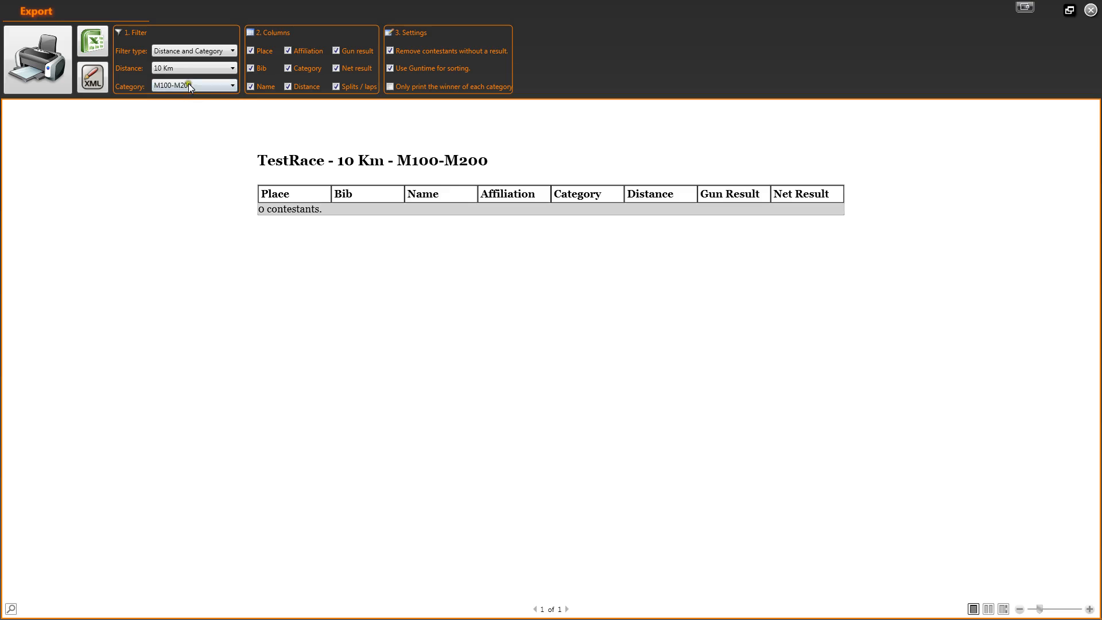
click(188, 84)
click(183, 98)
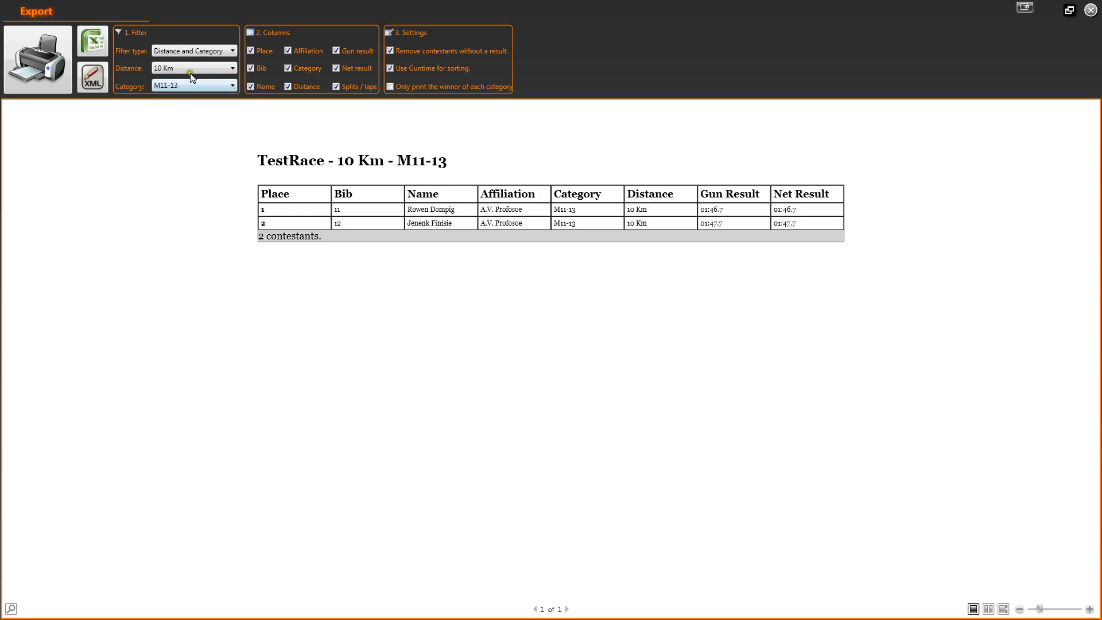
click(195, 51)
click(187, 73)
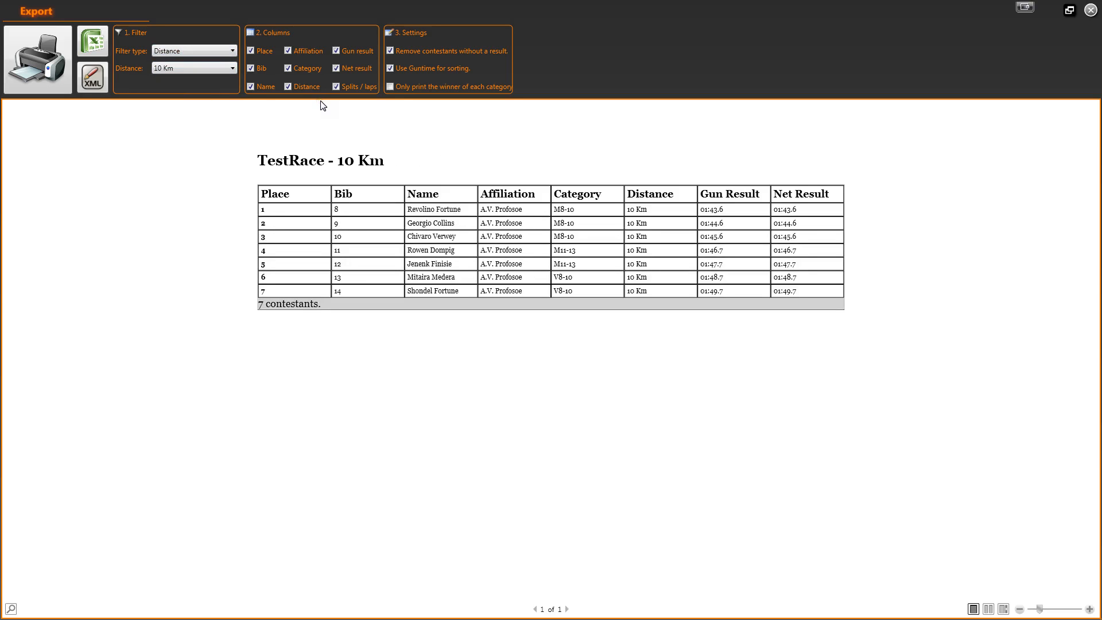
- Hide the Net result, Splits / laps and Affiliation columns from the export
click(336, 68)
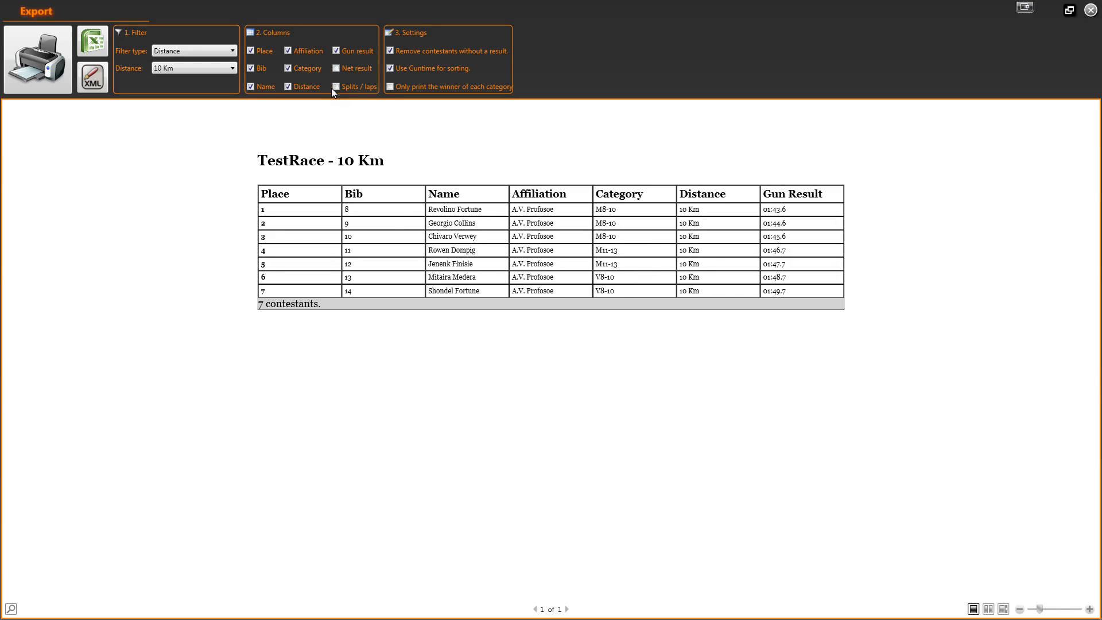
click(288, 49)
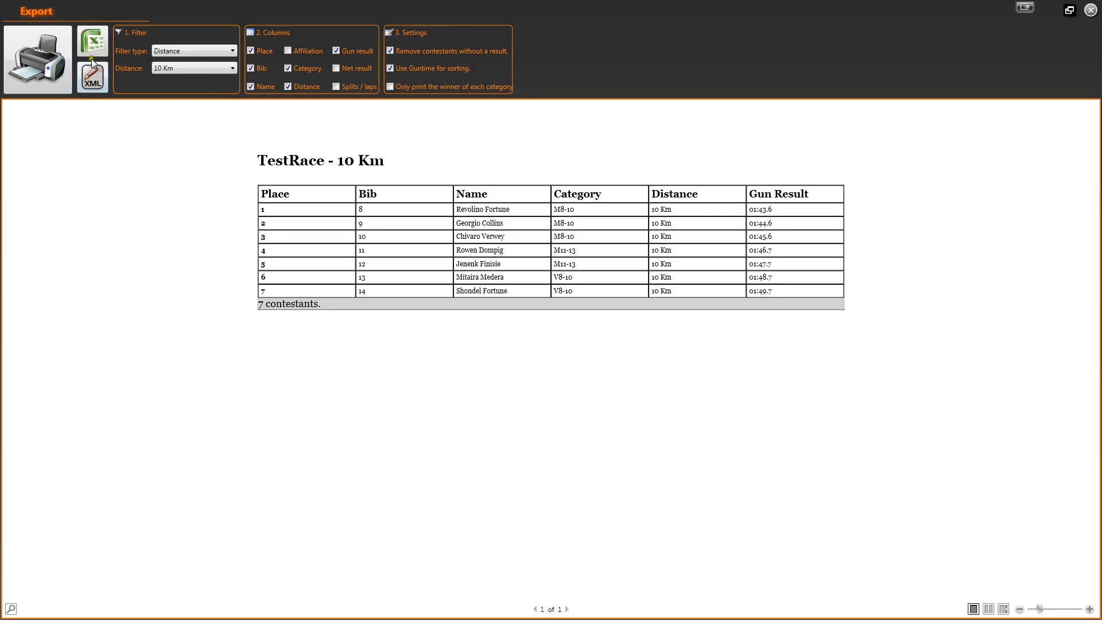
- Export the 10 Km results to an Excel file Results.xls in the Uitslagen folder
click(94, 42)
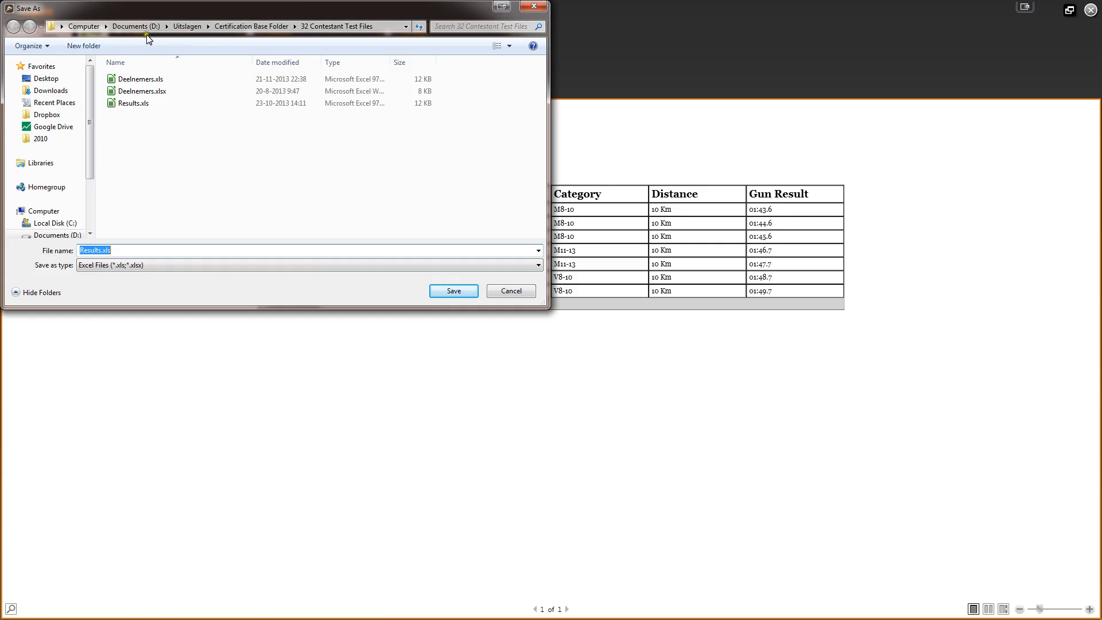
click(187, 26)
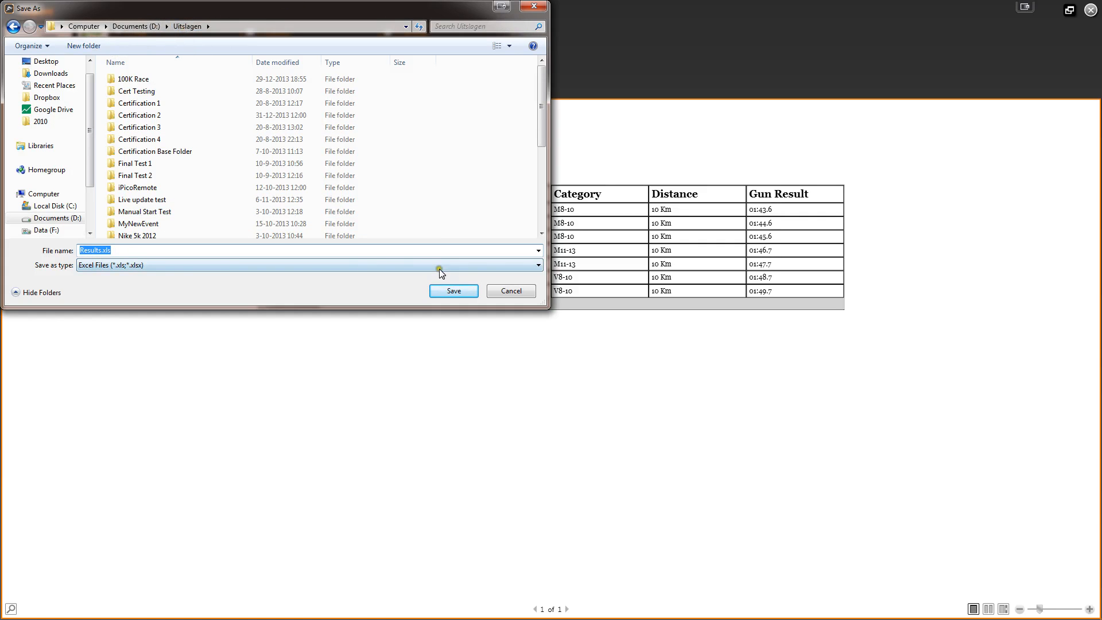
drag(542, 109, 542, 226)
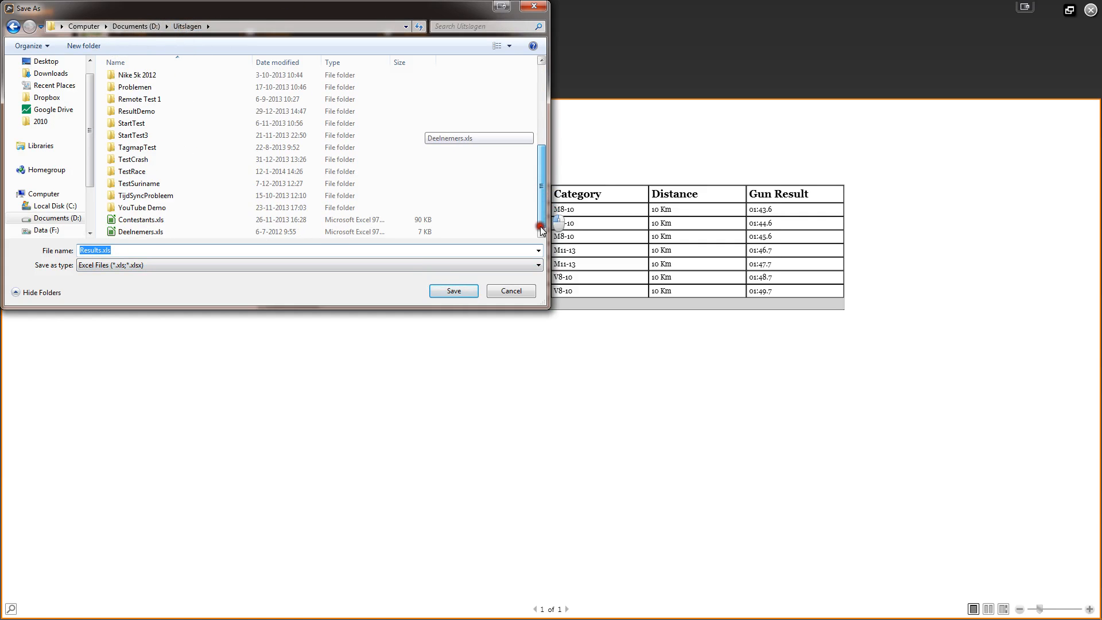
click(437, 289)
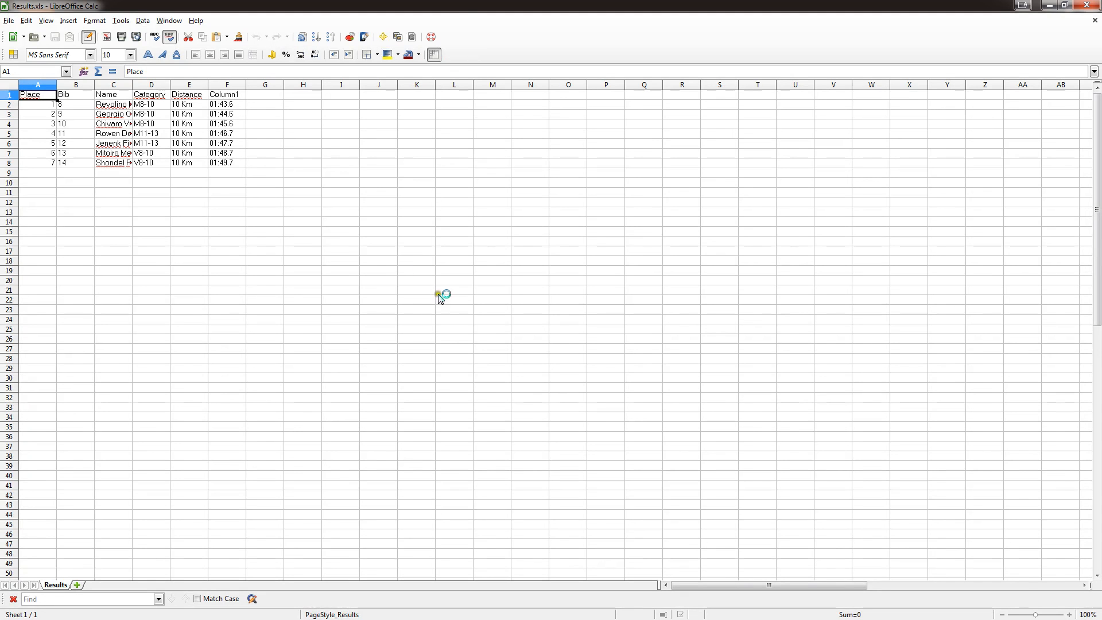
- Widen the spreadsheet's Name and Gun Result columns to inspect the export, then close it without saving
double_click(132, 84)
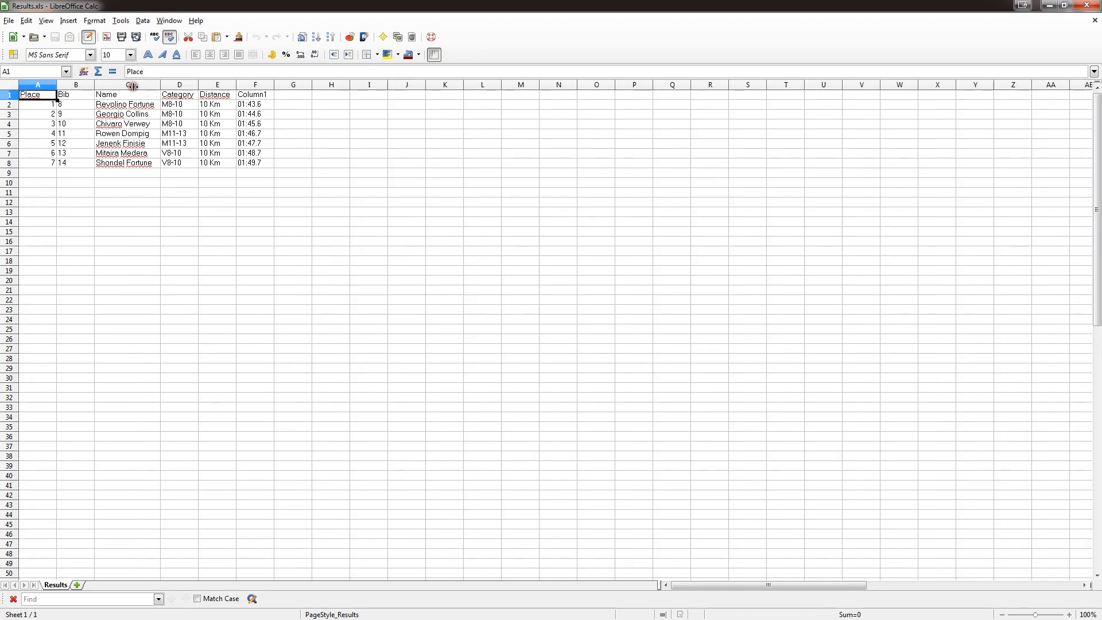
drag(198, 85, 200, 82)
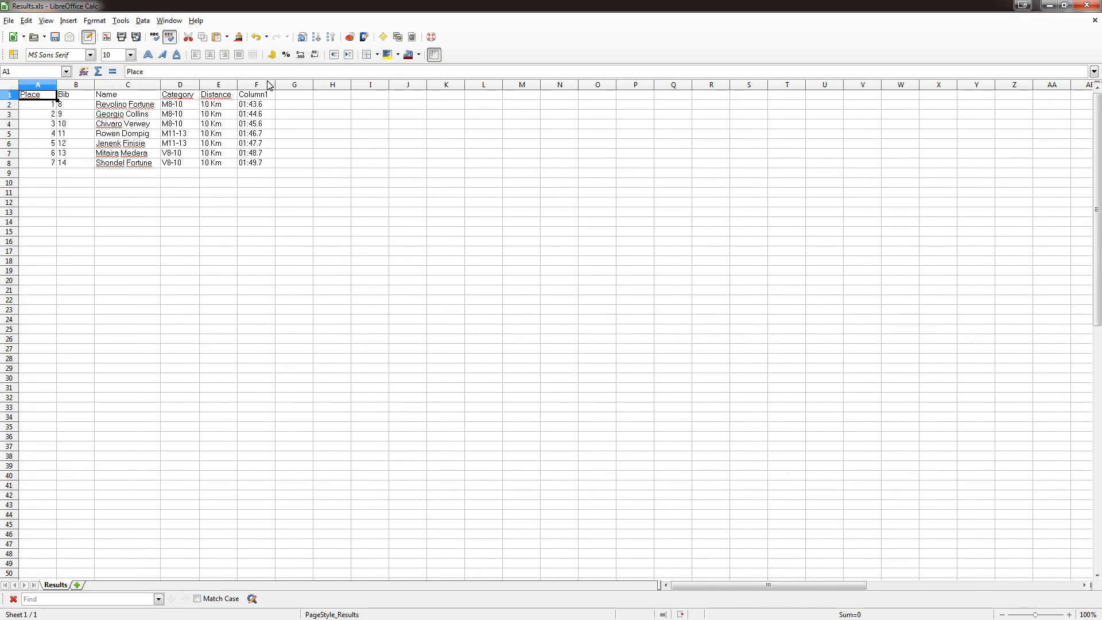
click(1088, 5)
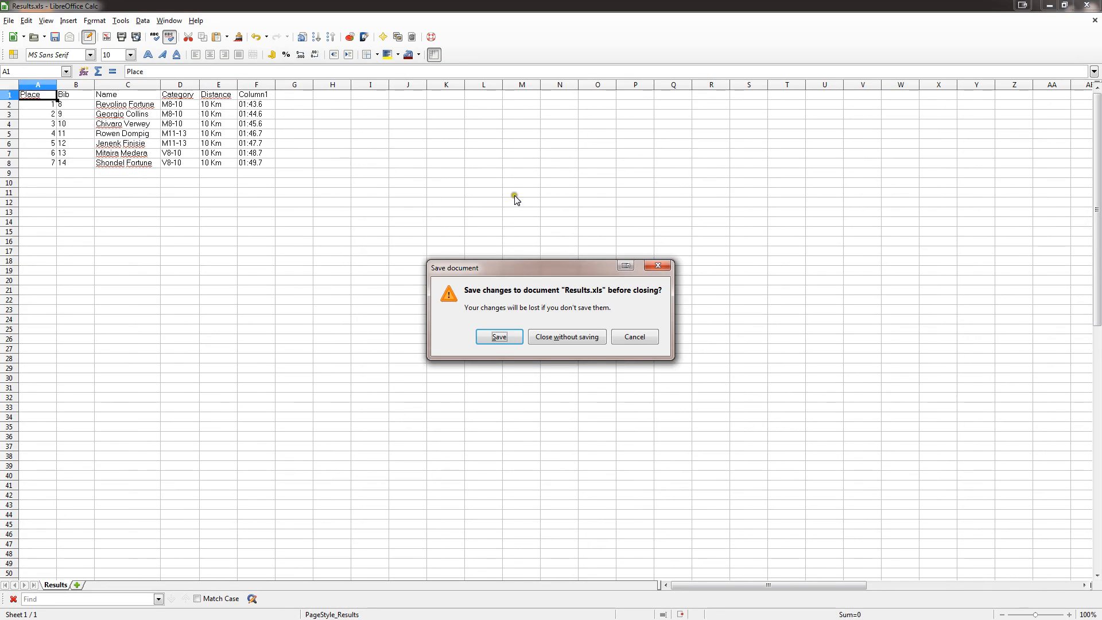
click(552, 338)
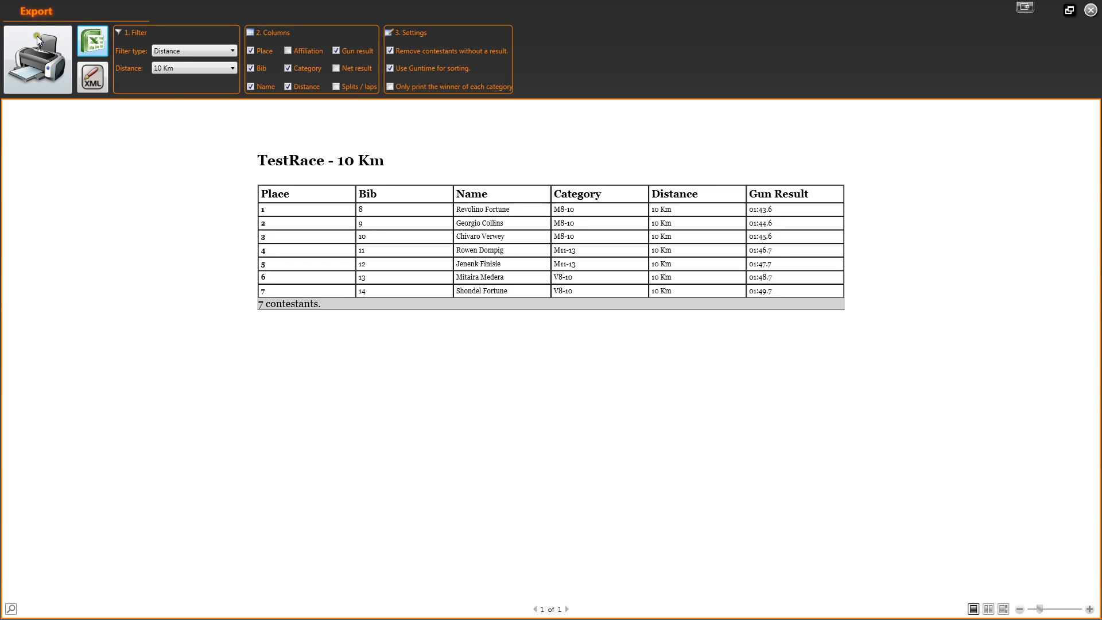
- Print the 10 Km results to Results.pdf on the Desktop, then close the PDF viewer and the export window
click(26, 56)
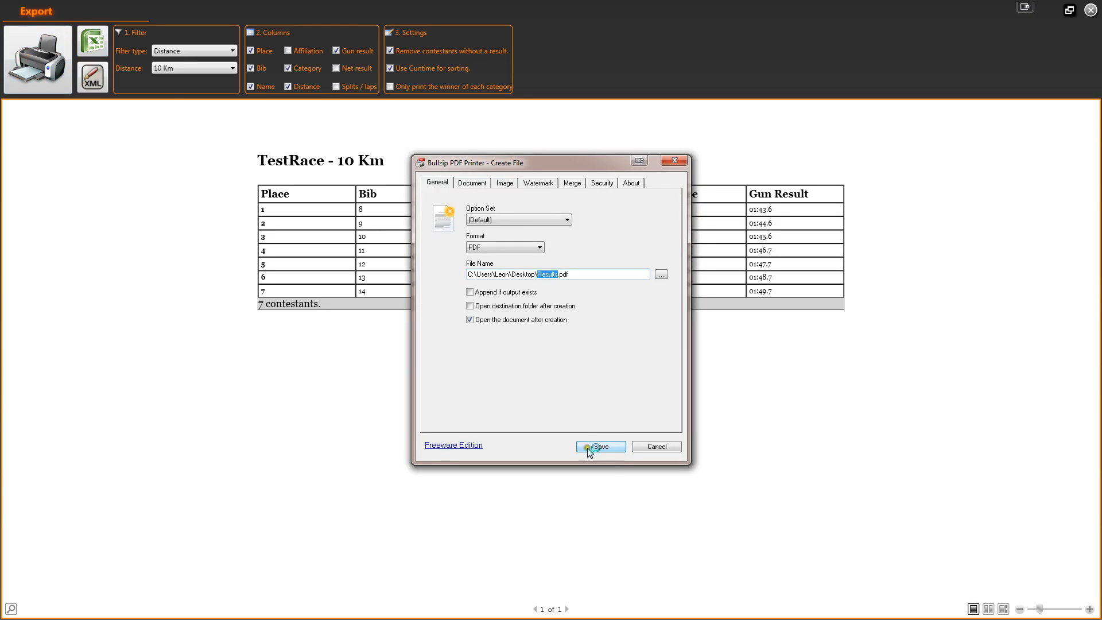
click(600, 446)
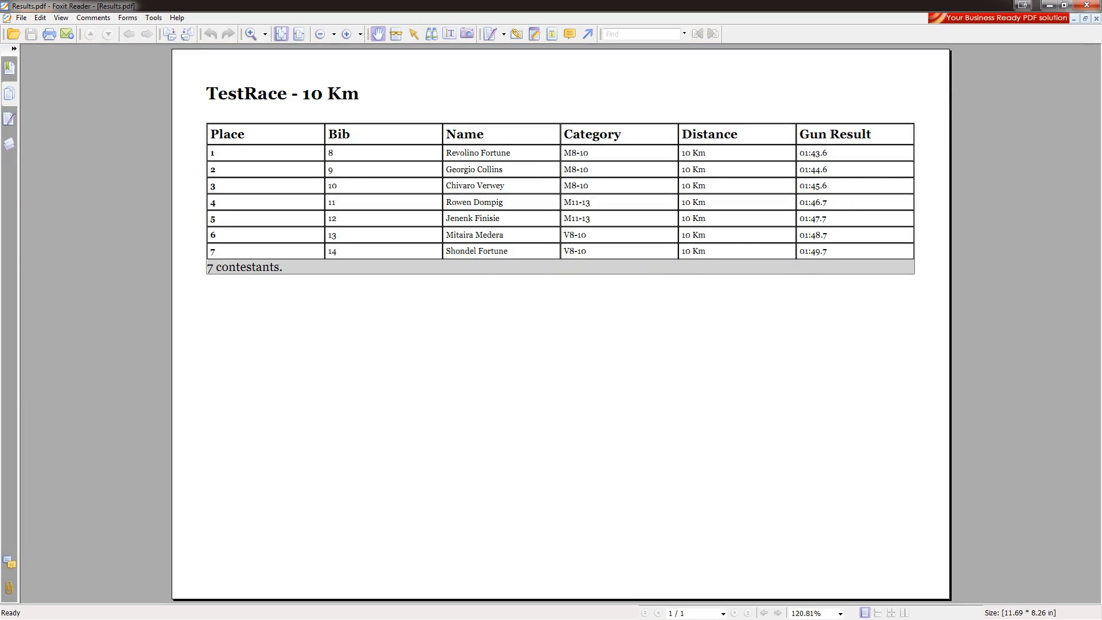
click(1085, 6)
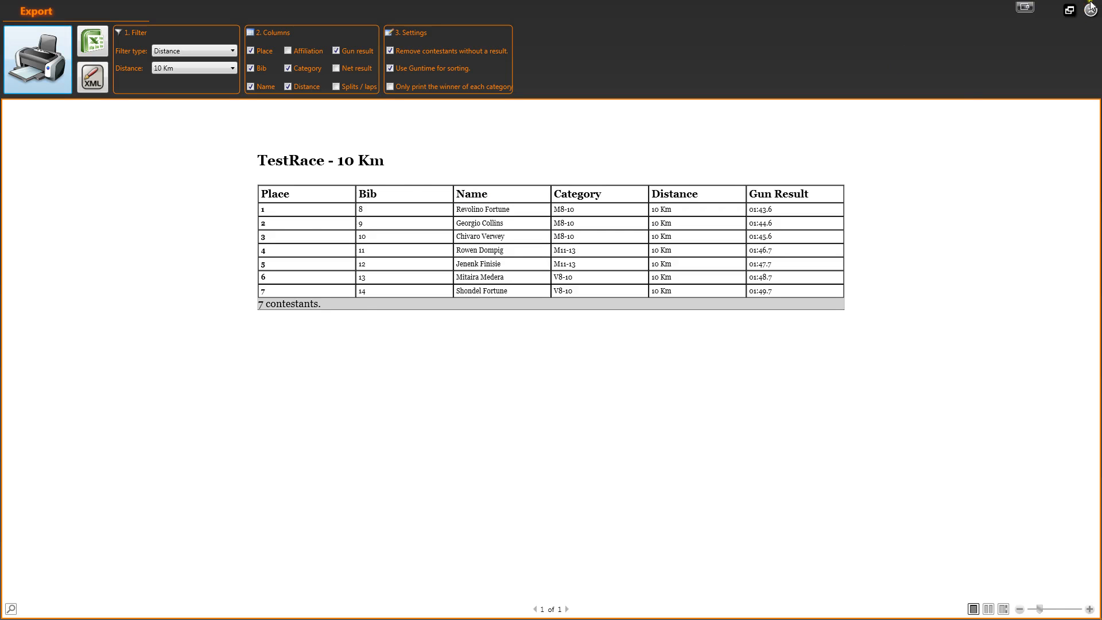
click(1089, 9)
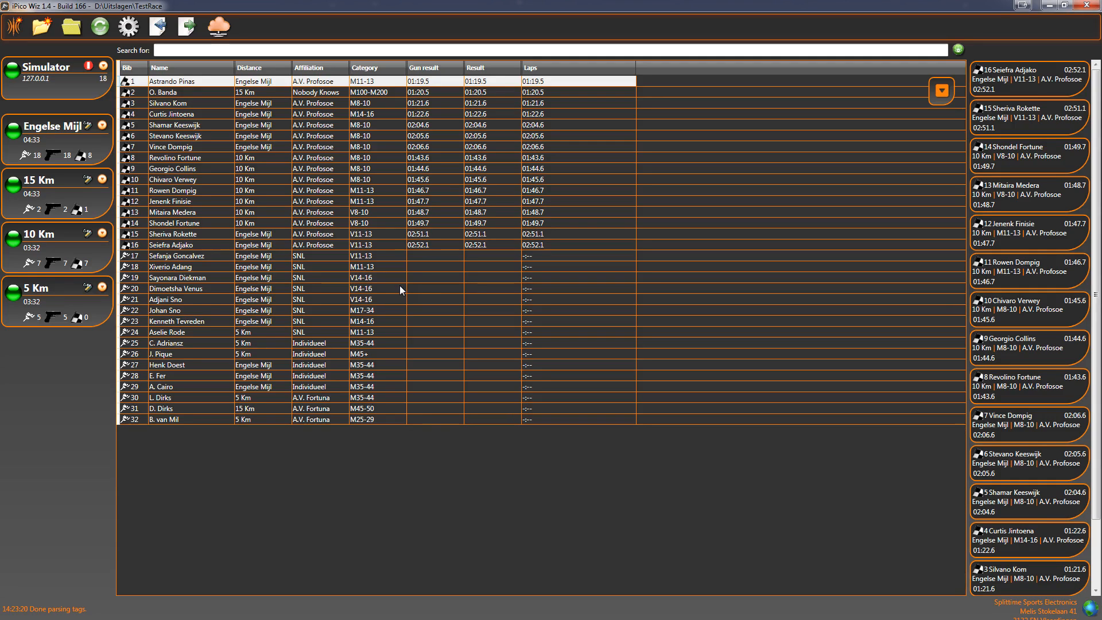